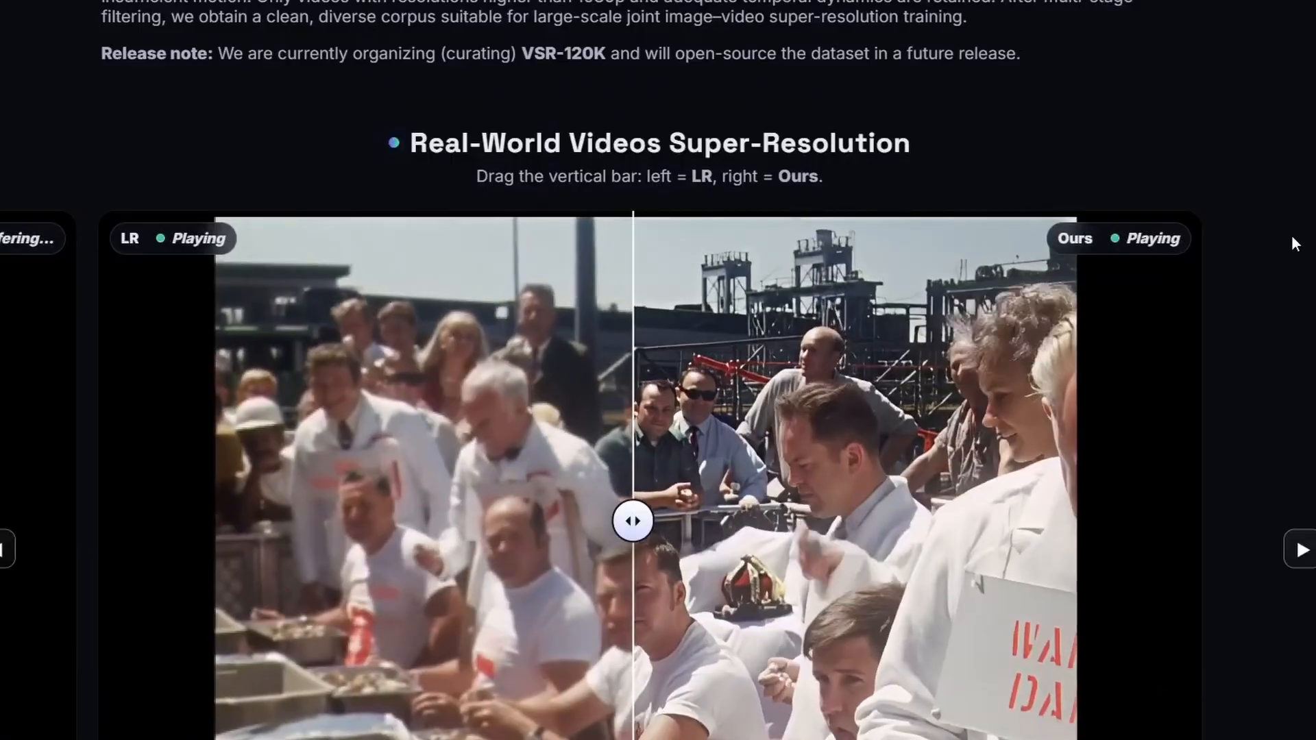
Step: Compare the low-resolution and enhanced clips in the Real-World and AIGC video sections with the comparison sliders
{"action": "scroll", "coordinate": [1291, 235], "scroll_direction": "down", "scroll_amount": 2}
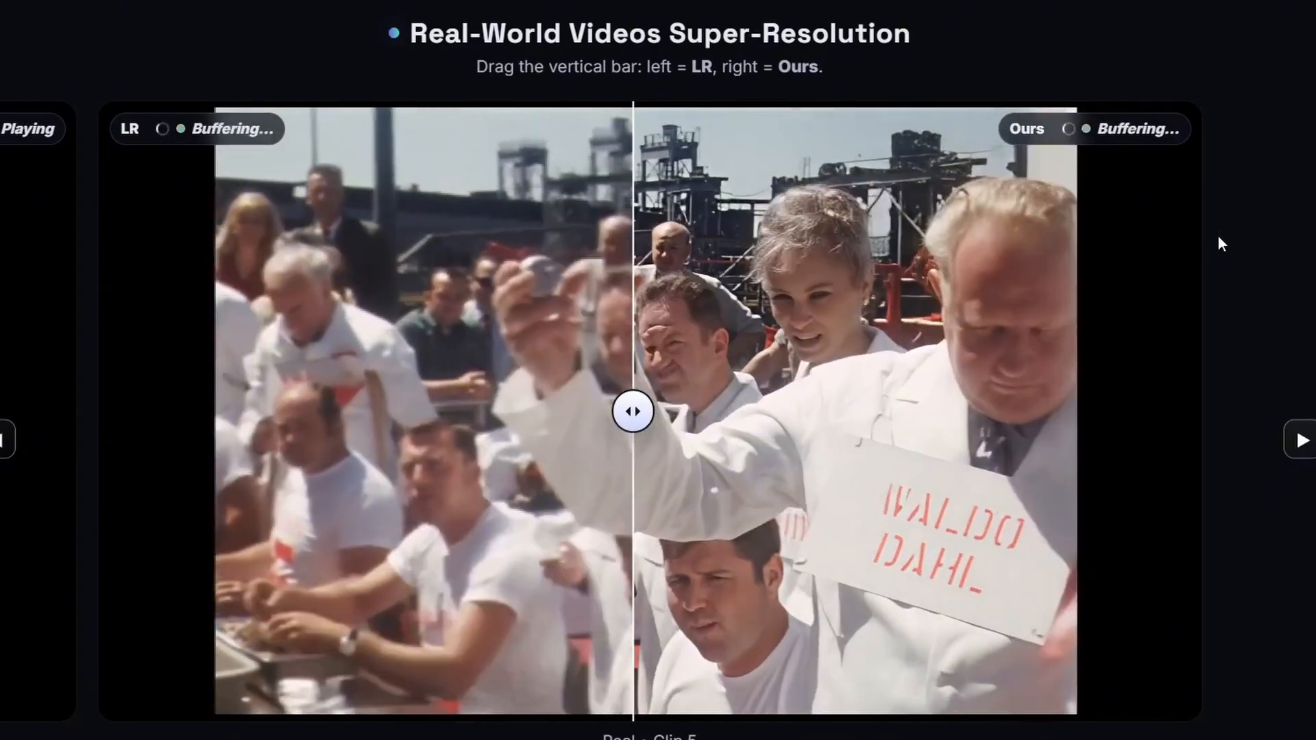
{"action": "left_click_drag", "start_coordinate": [683, 364], "coordinate": [939, 385]}
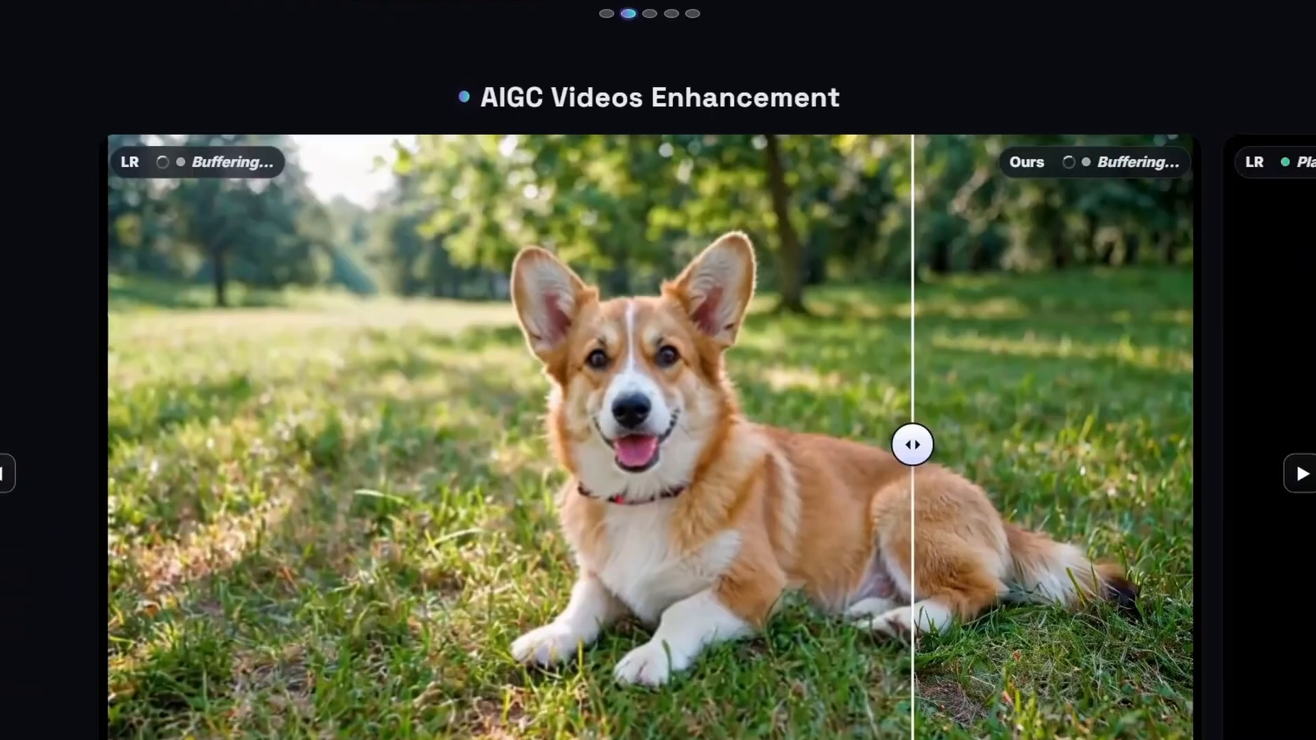
{"action": "scroll", "coordinate": [658, 439], "scroll_direction": "down", "scroll_amount": 2}
{"action": "scroll", "coordinate": [658, 438], "scroll_direction": "up", "scroll_amount": 2}
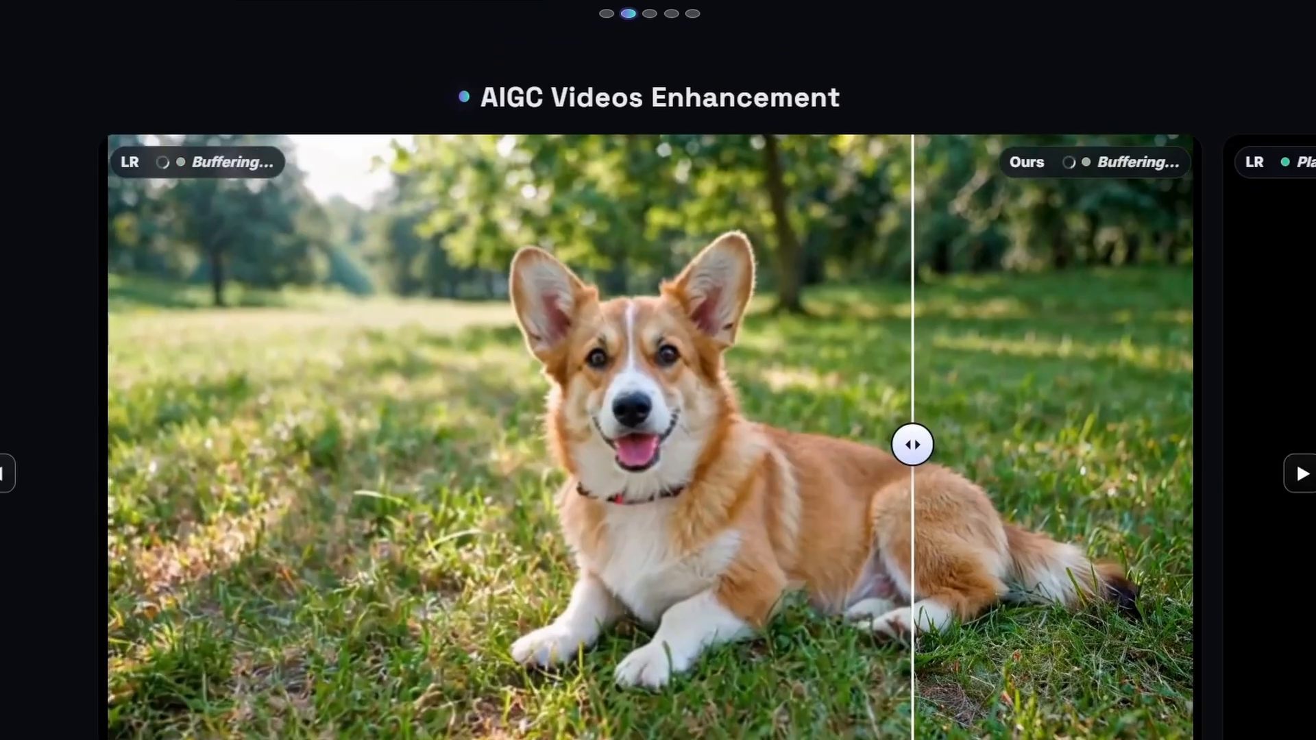
{"action": "left_click_drag", "start_coordinate": [918, 451], "coordinate": [410, 413]}
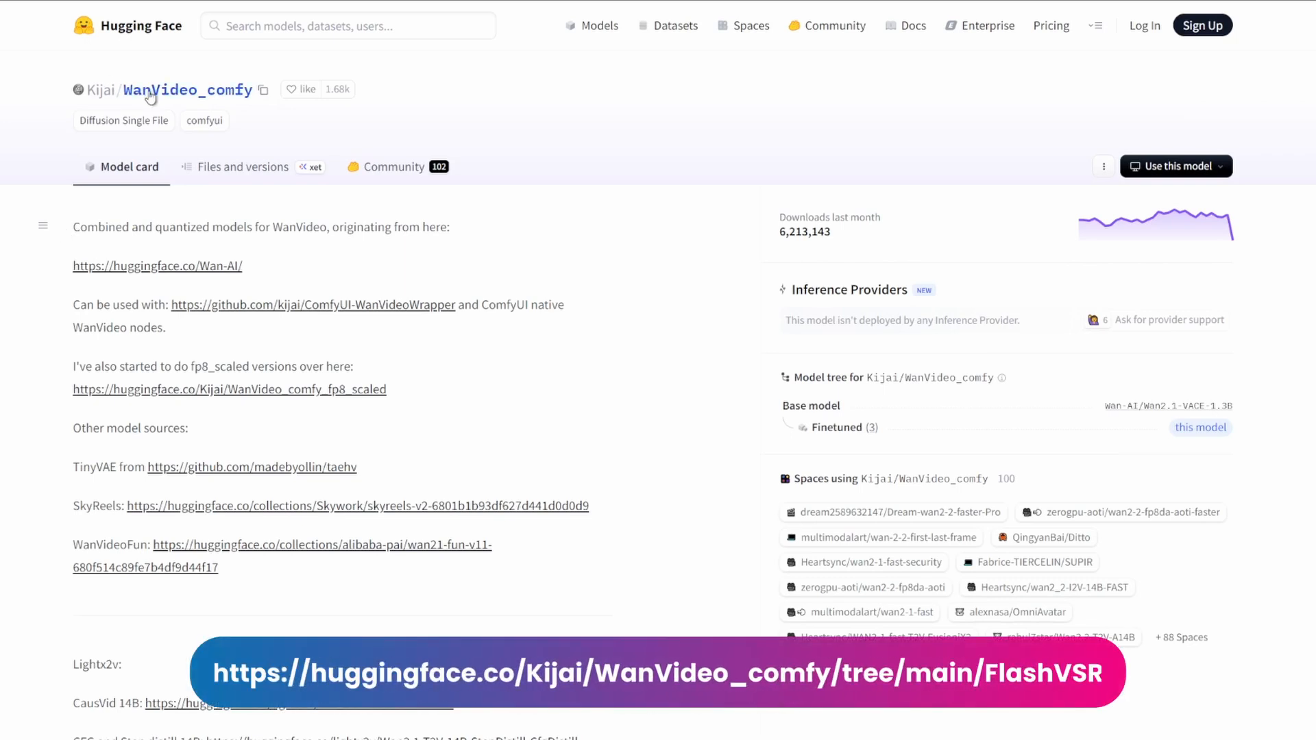
Step: Open the FlashVSR folder among the files of the WanVideo_comfy repository on Hugging Face
{"action": "left_click", "coordinate": [238, 172]}
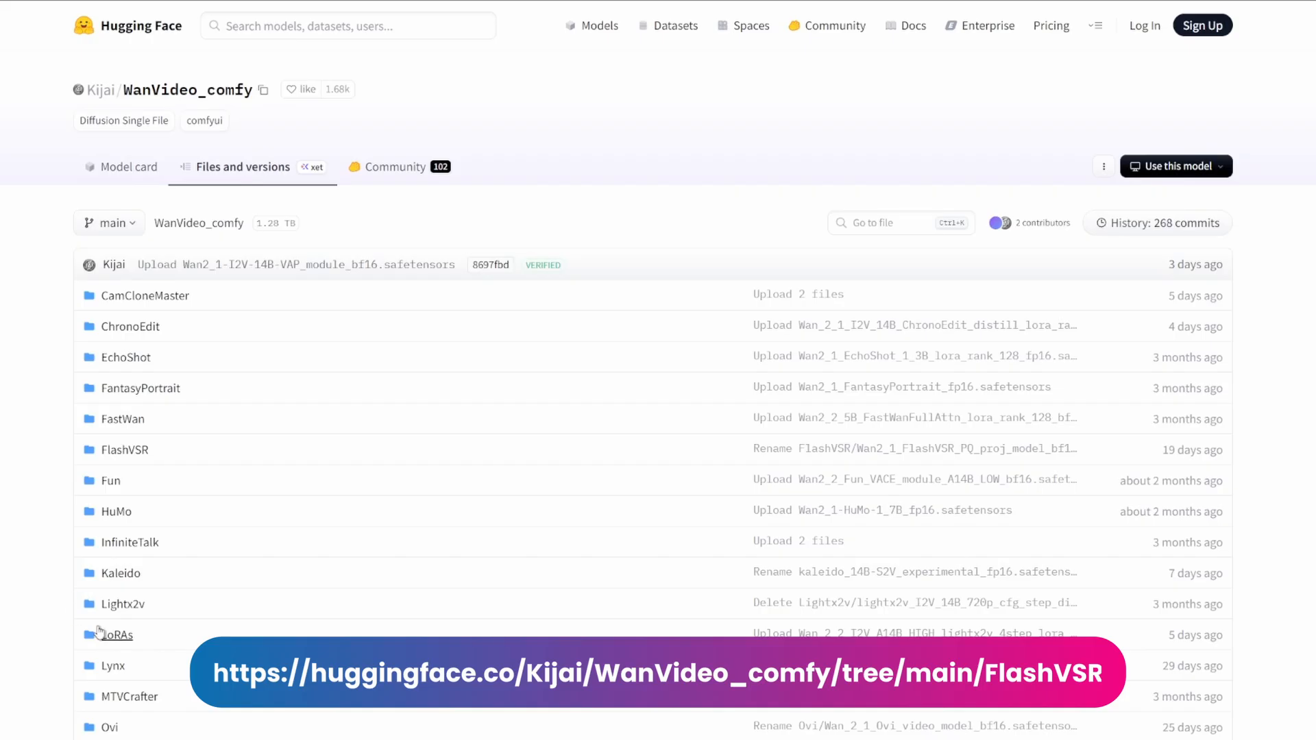
{"action": "left_click", "coordinate": [125, 451]}
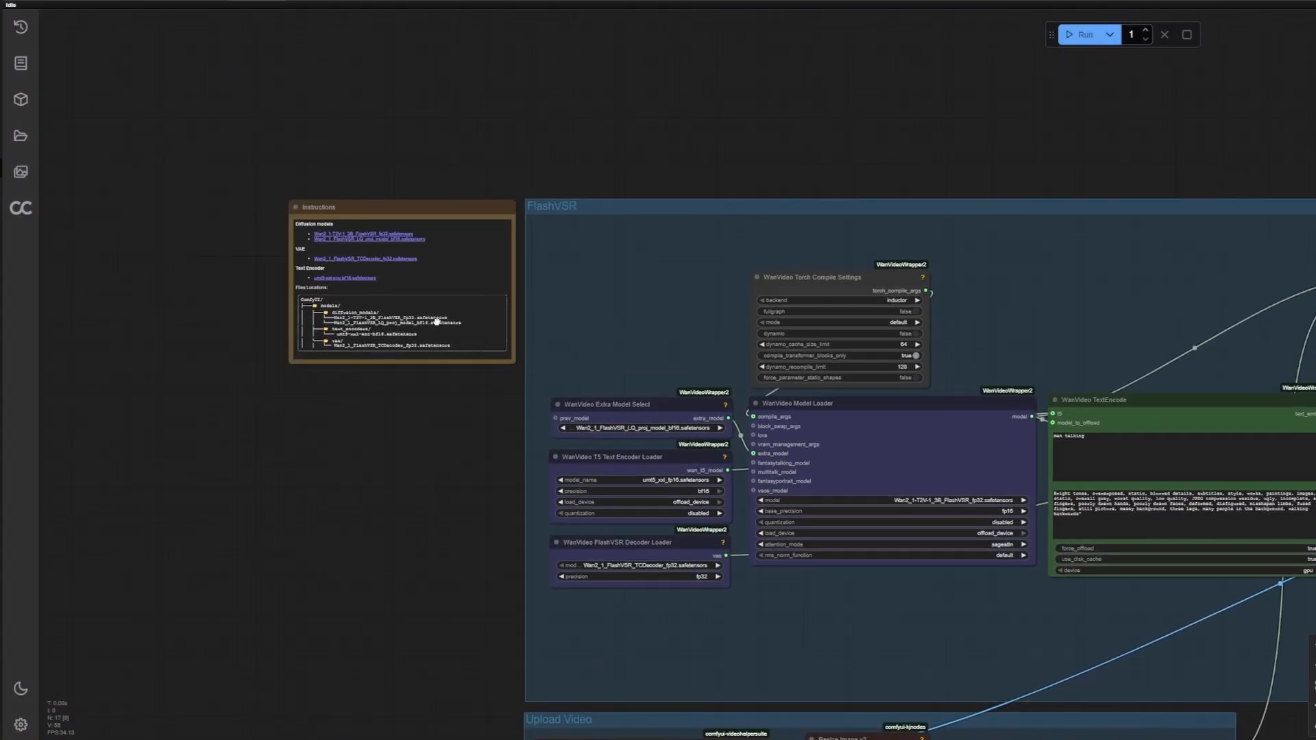
Step: Switch to the FlashVSR workflow in ComfyUI and read the model links and file locations in the Instructions note
{"action": "left_click_drag", "start_coordinate": [437, 323], "coordinate": [426, 303]}
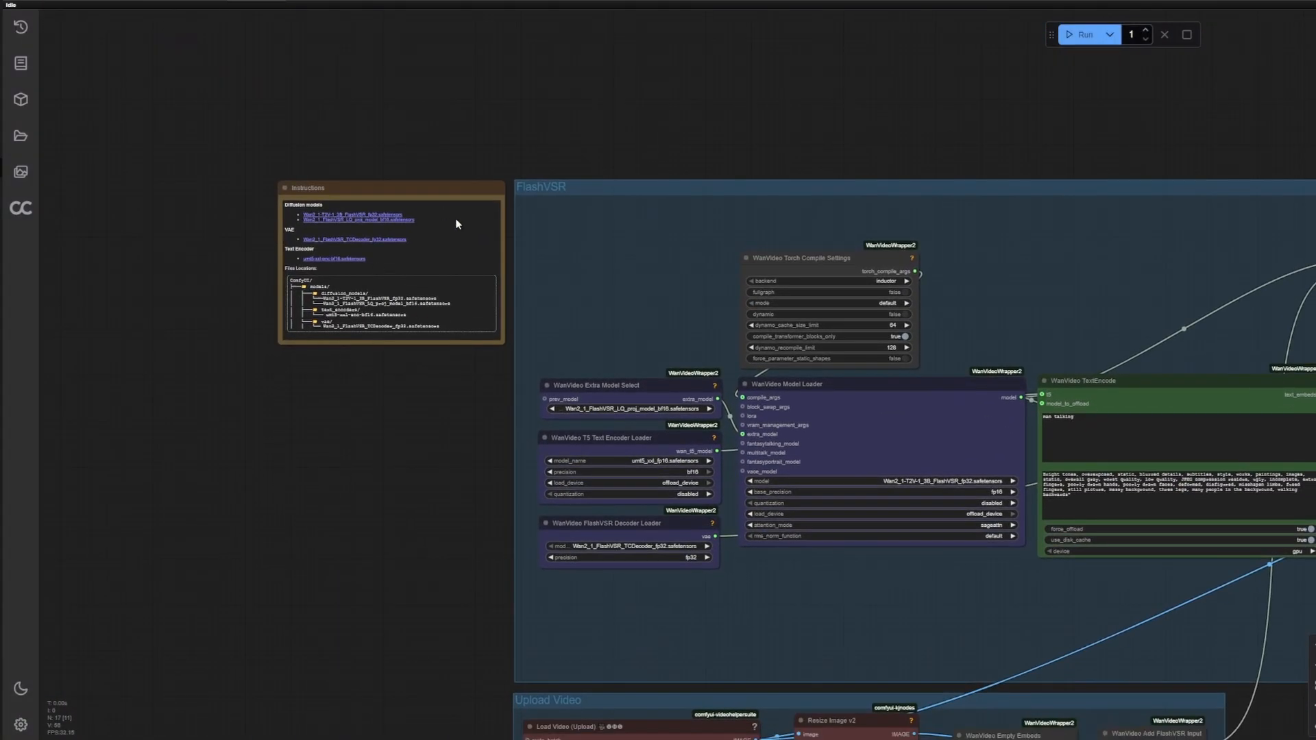
{"action": "scroll", "coordinate": [525, 267], "scroll_direction": "up", "scroll_amount": 7}
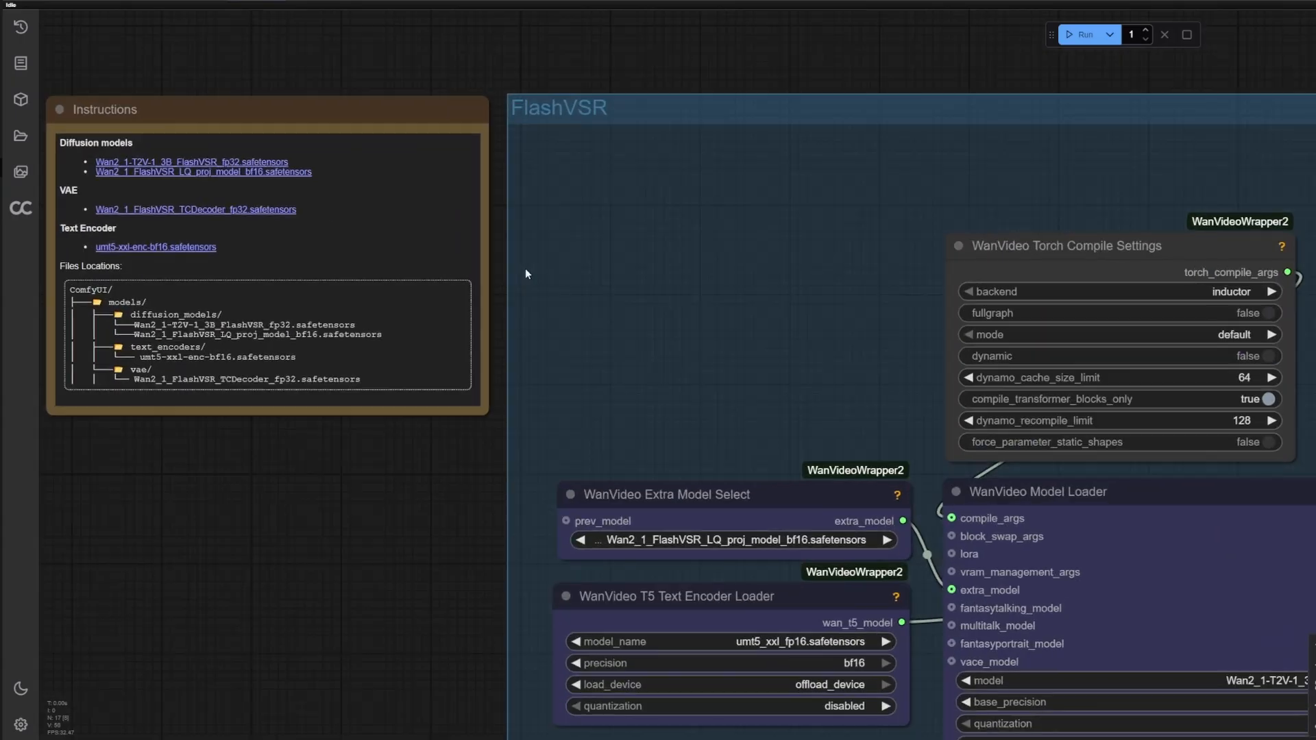
{"action": "left_click_drag", "start_coordinate": [525, 275], "coordinate": [662, 296]}
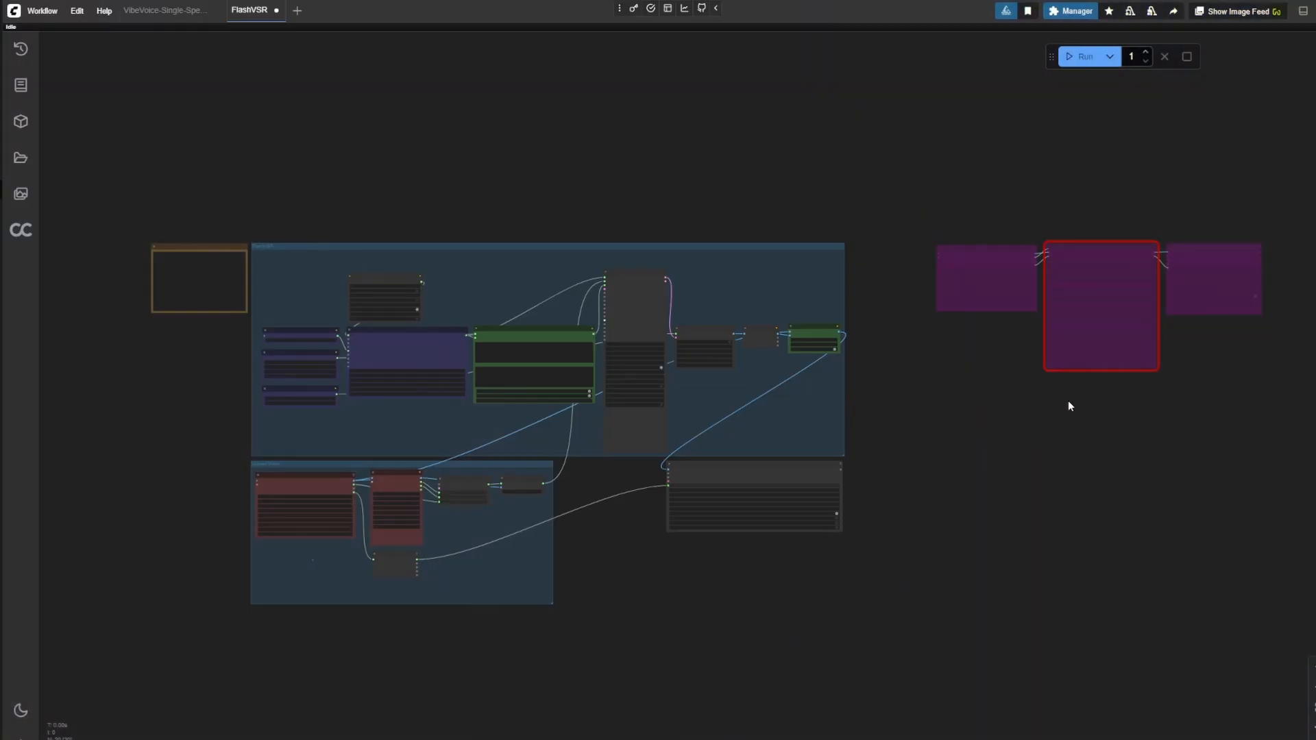
Step: Inspect the red-outlined unresolved node, check the workflow for missing custom nodes with the Manager, and dismiss the alert
{"action": "scroll", "coordinate": [1073, 403], "scroll_direction": "up", "scroll_amount": 9}
{"action": "left_click_drag", "start_coordinate": [1109, 266], "coordinate": [646, 566]}
{"action": "scroll", "coordinate": [617, 514], "scroll_direction": "up", "scroll_amount": 3}
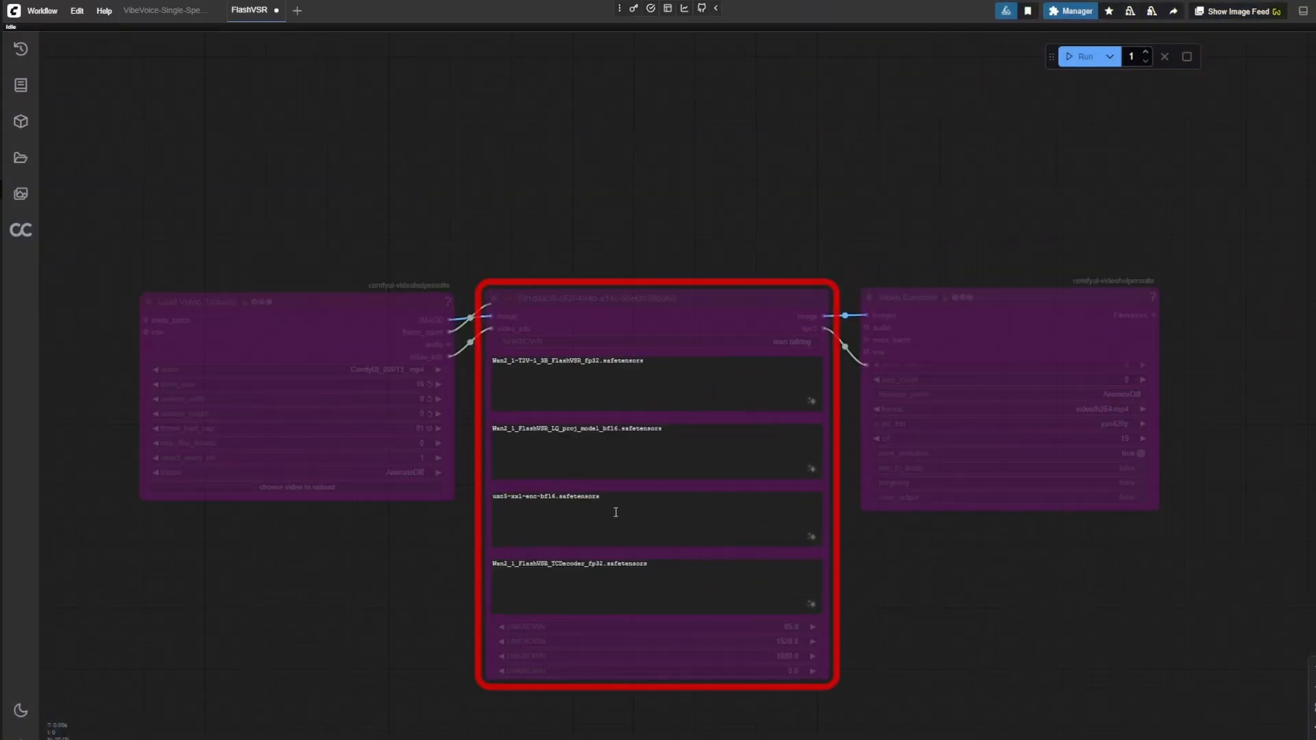
{"action": "scroll", "coordinate": [615, 512], "scroll_direction": "up", "scroll_amount": 1}
{"action": "left_click_drag", "start_coordinate": [617, 508], "coordinate": [751, 385]}
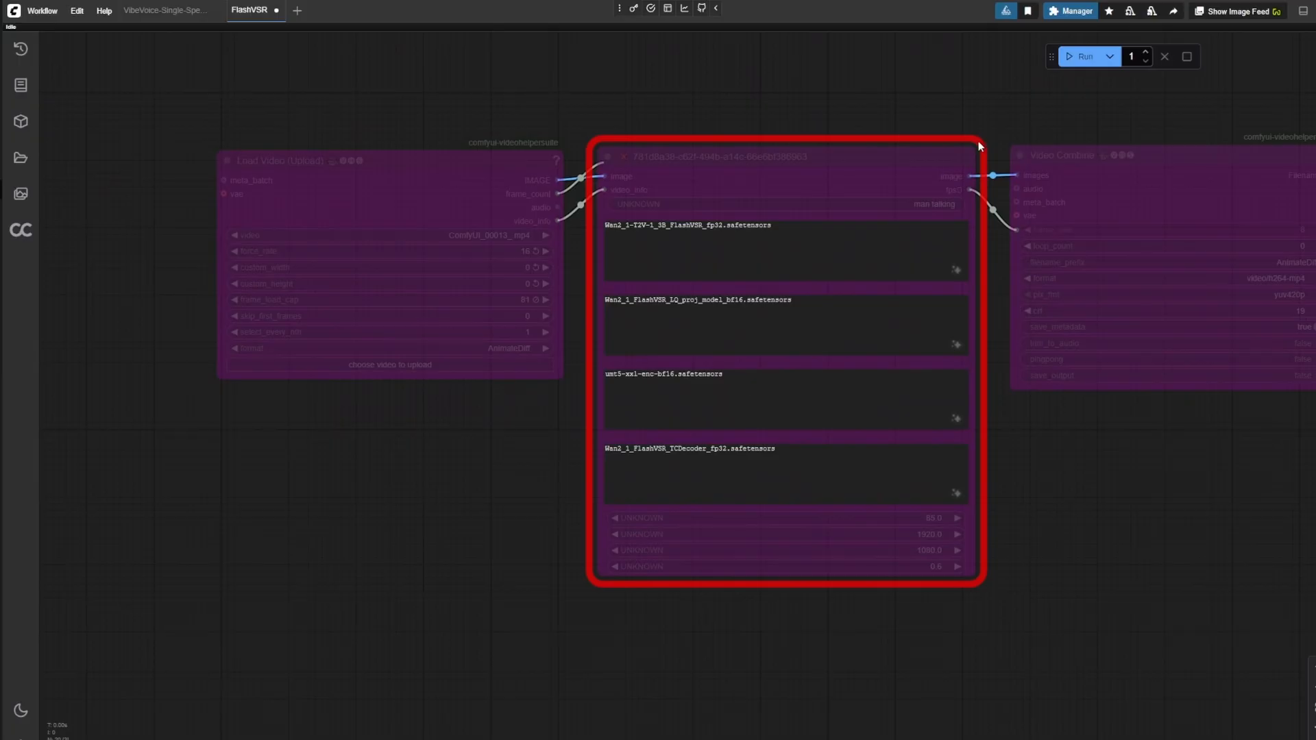
{"action": "left_click", "coordinate": [1076, 12]}
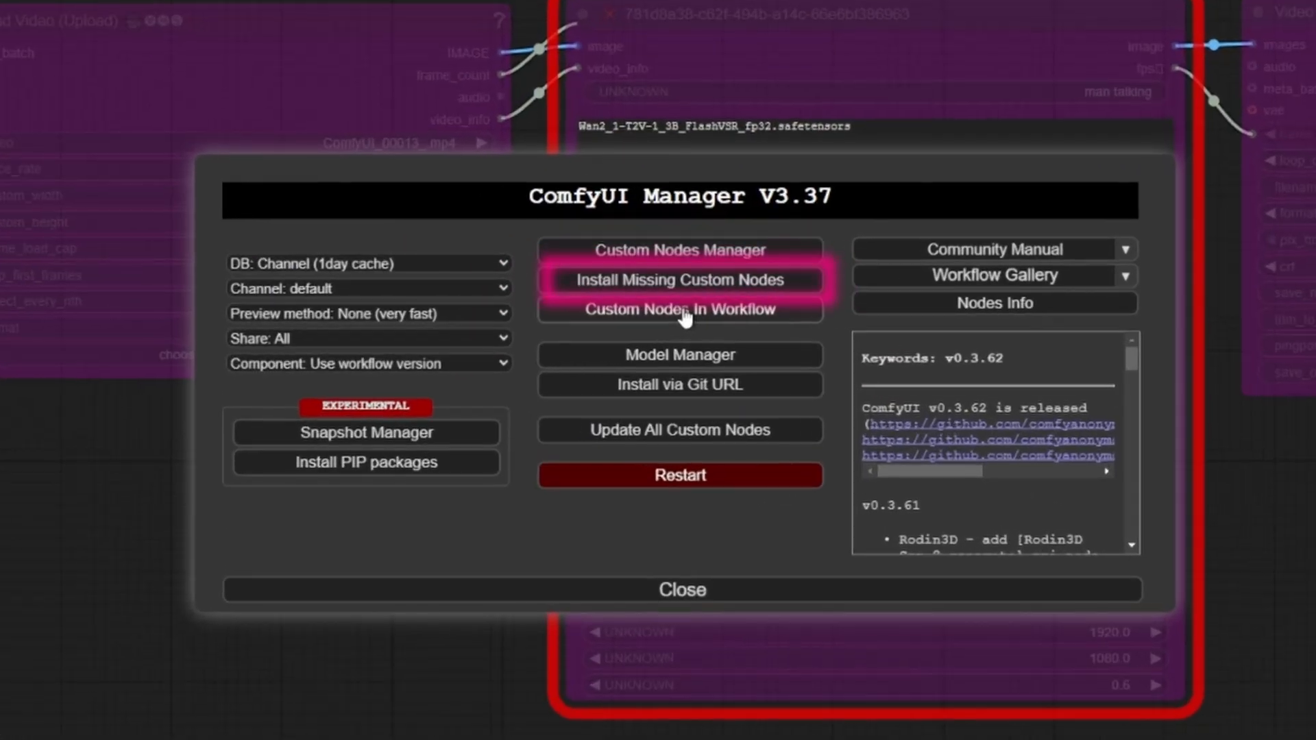
{"action": "left_click", "coordinate": [670, 278]}
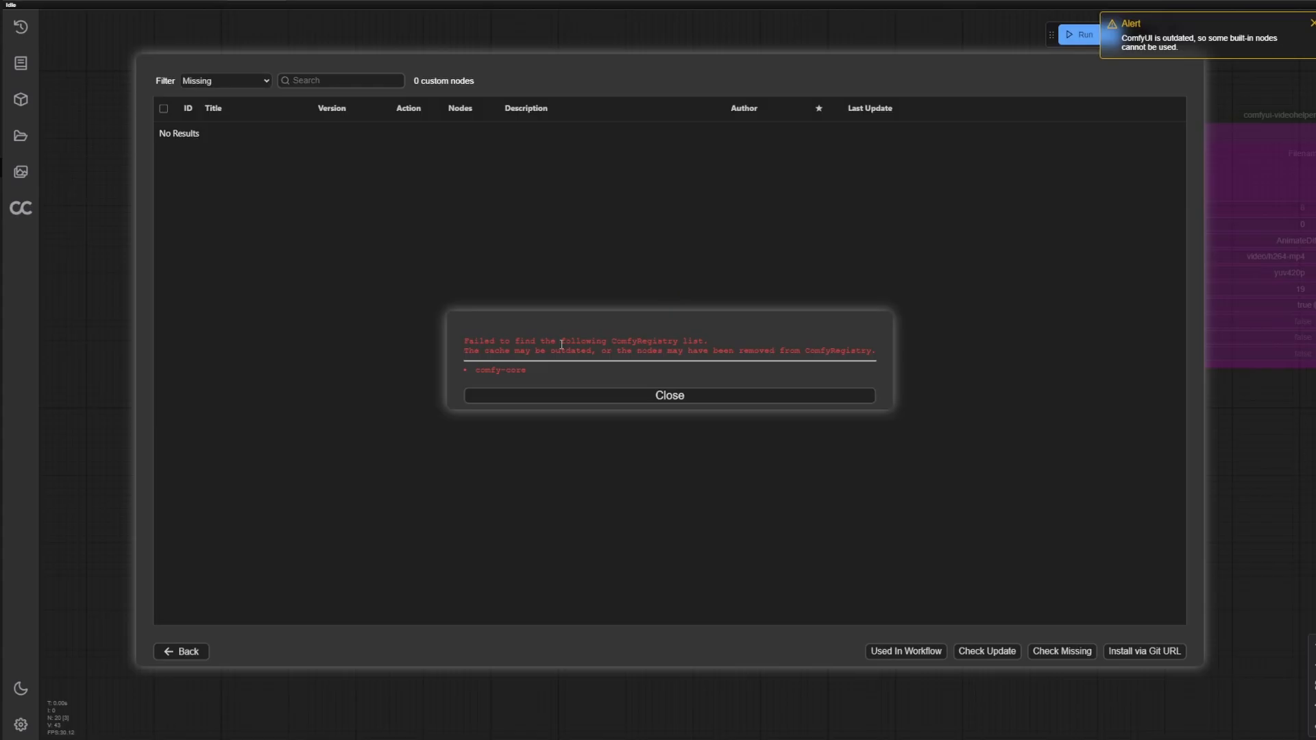
{"action": "left_click_drag", "start_coordinate": [527, 371], "coordinate": [476, 373]}
{"action": "left_click", "coordinate": [669, 395]}
{"action": "left_click", "coordinate": [226, 81]}
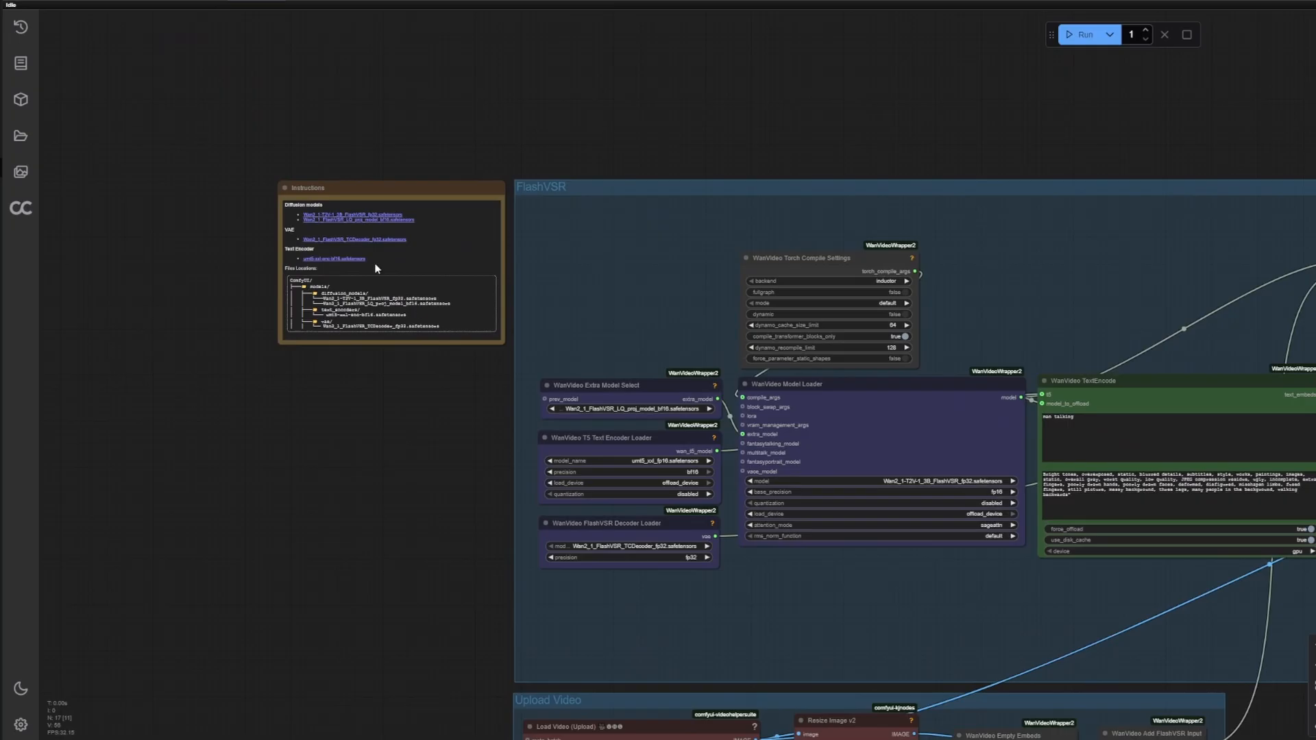
Step: Examine the required files in the Instructions note and the matching model, text encoder and decoder loader nodes
{"action": "scroll", "coordinate": [523, 266], "scroll_direction": "up", "scroll_amount": 7}
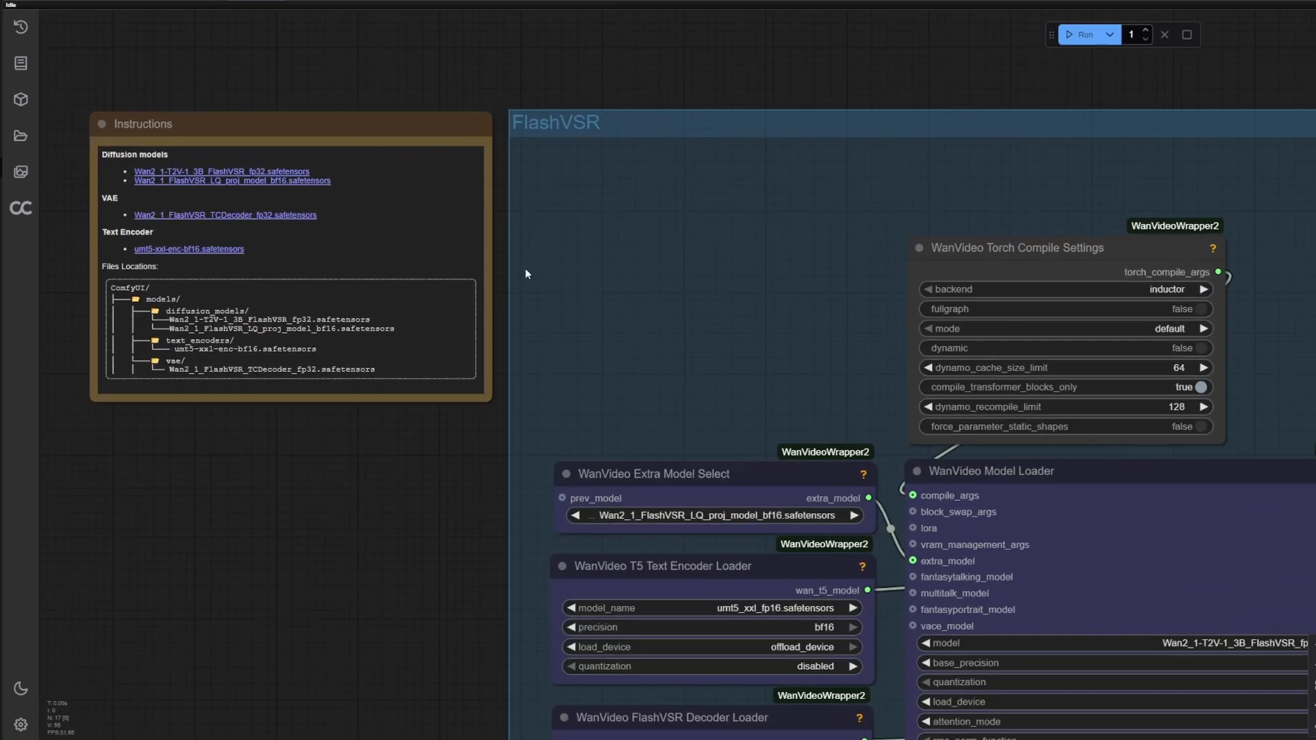
{"action": "left_click_drag", "start_coordinate": [508, 272], "coordinate": [660, 296]}
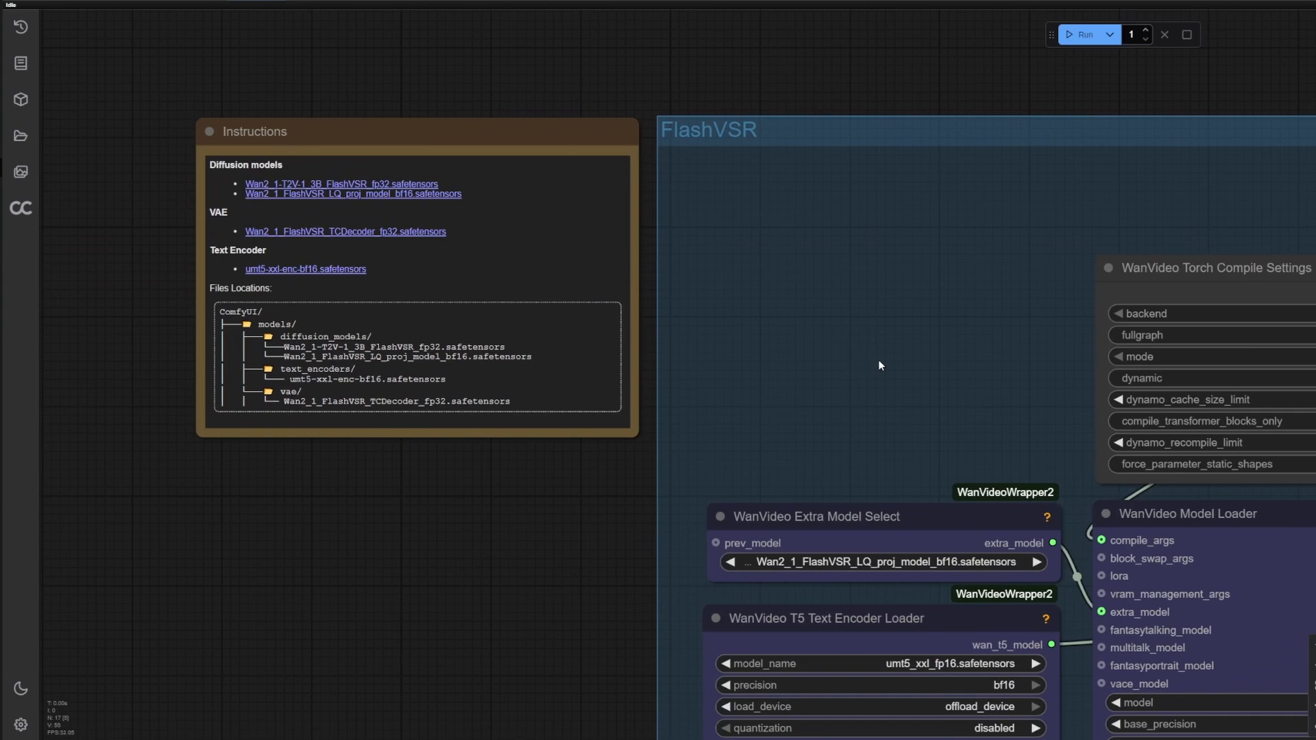
{"action": "scroll", "coordinate": [875, 364], "scroll_direction": "down", "scroll_amount": 2}
{"action": "left_click_drag", "start_coordinate": [911, 397], "coordinate": [723, 224]}
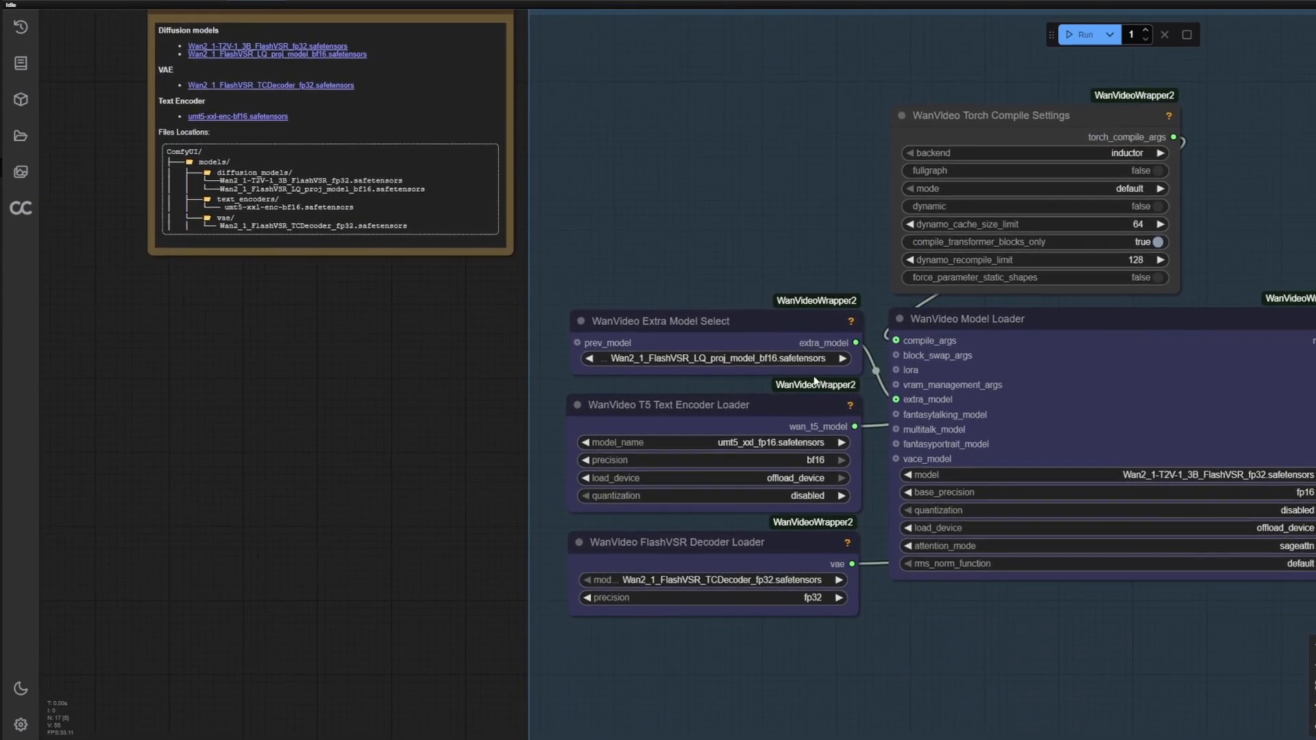
{"action": "left_click_drag", "start_coordinate": [1011, 603], "coordinate": [869, 435]}
{"action": "scroll", "coordinate": [972, 376], "scroll_direction": "down", "scroll_amount": 1}
{"action": "scroll", "coordinate": [973, 376], "scroll_direction": "down", "scroll_amount": 4}
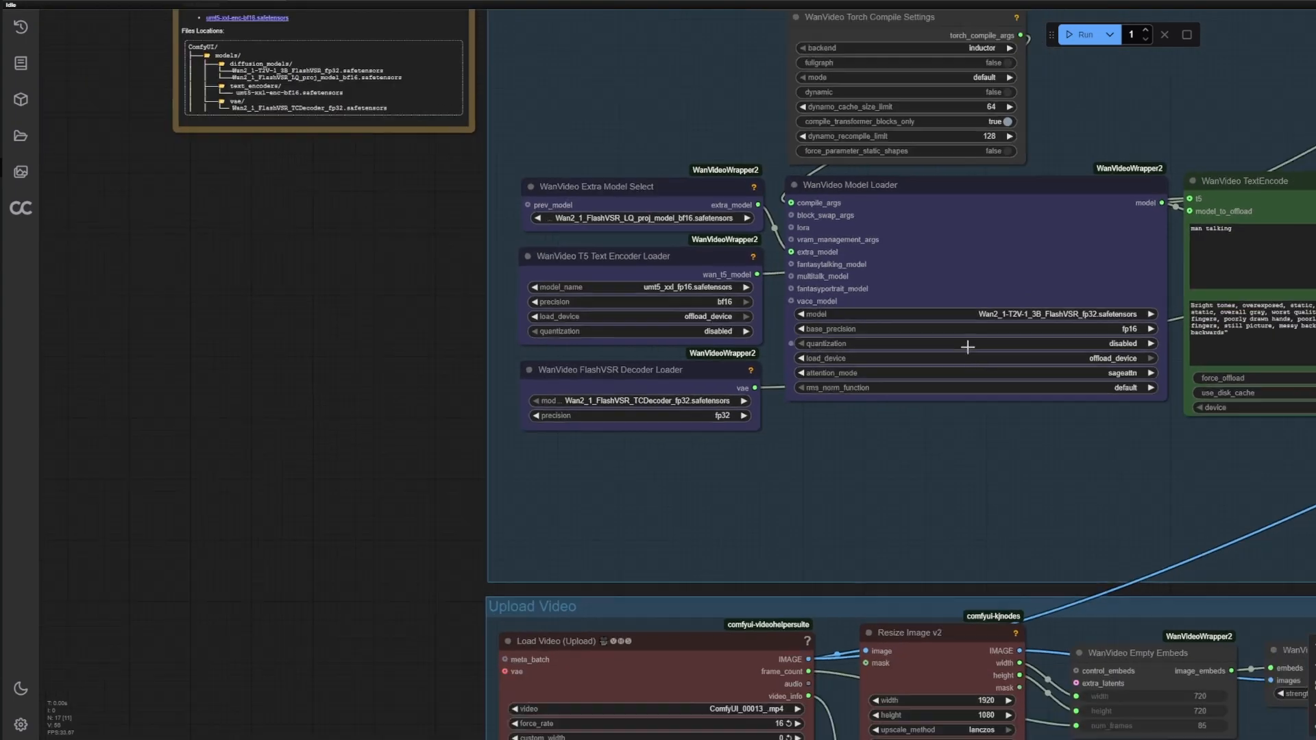
{"action": "left_click_drag", "start_coordinate": [985, 268], "coordinate": [673, 298]}
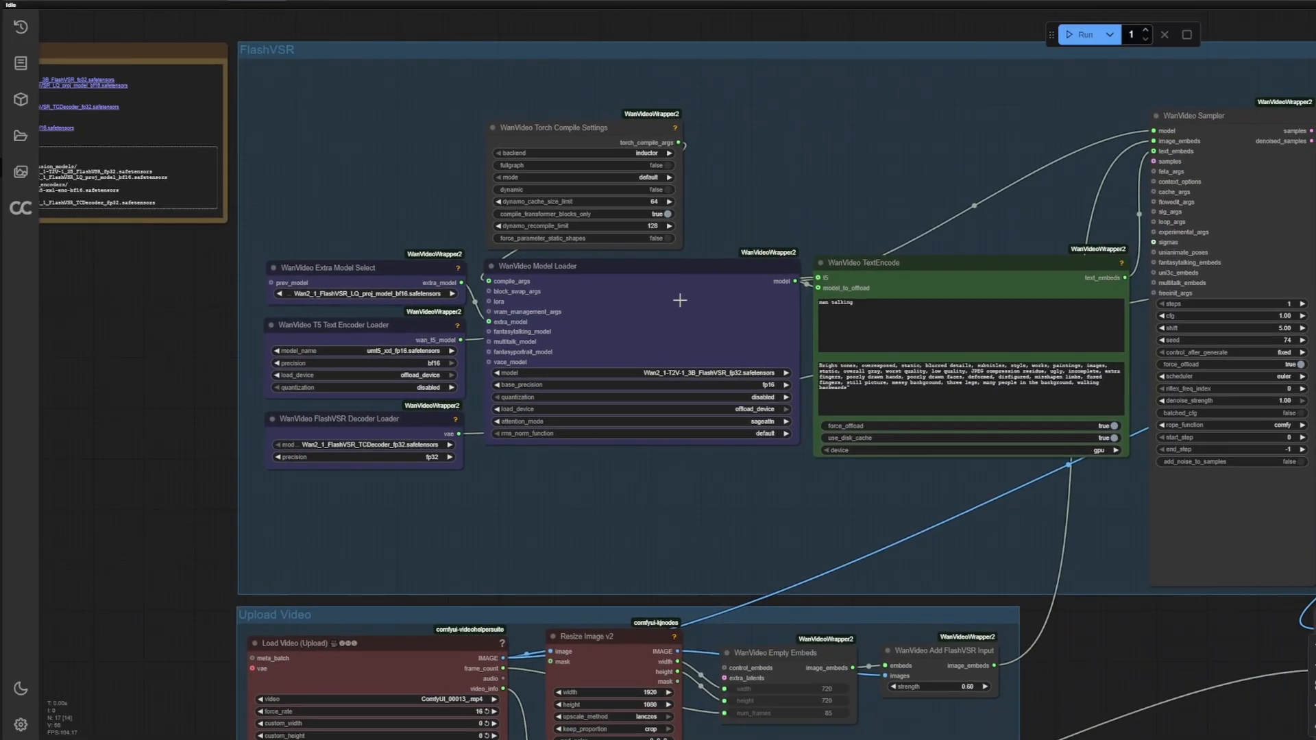
Step: Load LOW-RES.mp4 into the Load Video node of the Upload Video group and view its preview
{"action": "left_click_drag", "start_coordinate": [767, 342], "coordinate": [747, 313]}
{"action": "left_click_drag", "start_coordinate": [559, 525], "coordinate": [573, 373]}
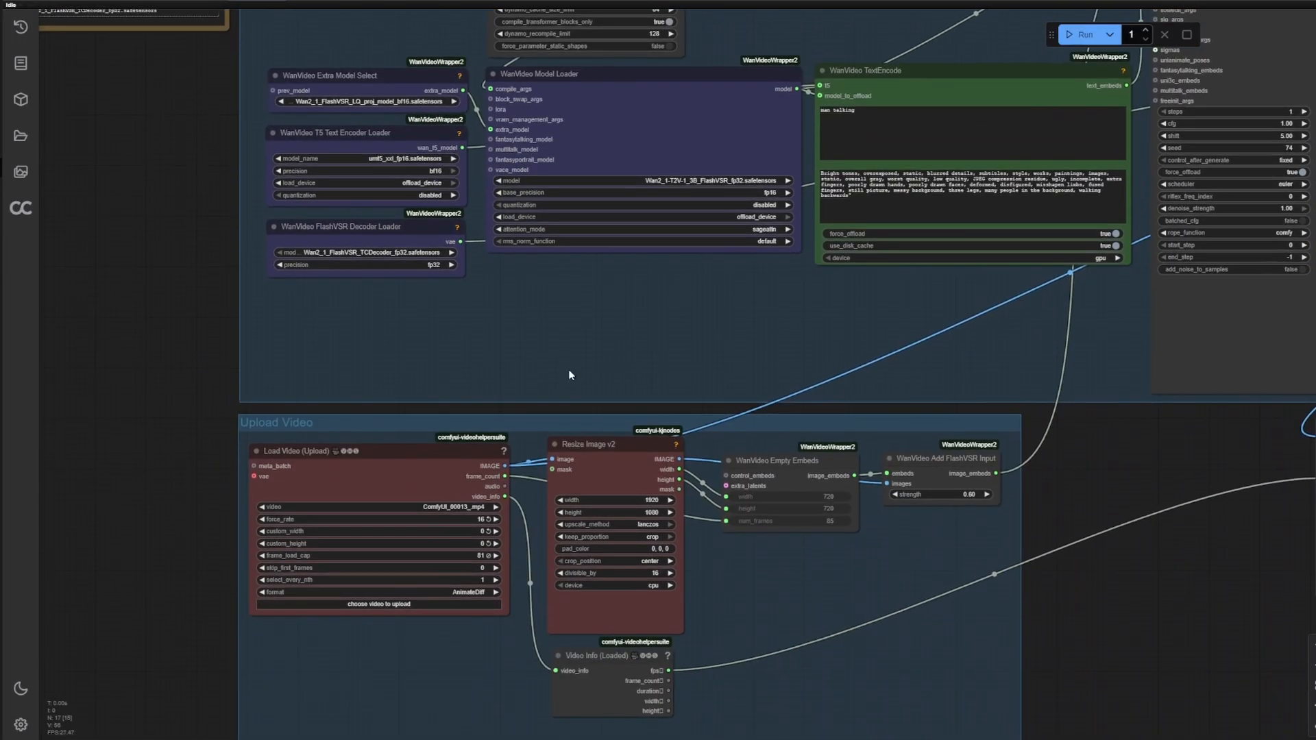
{"action": "left_click_drag", "start_coordinate": [559, 454], "coordinate": [576, 334]}
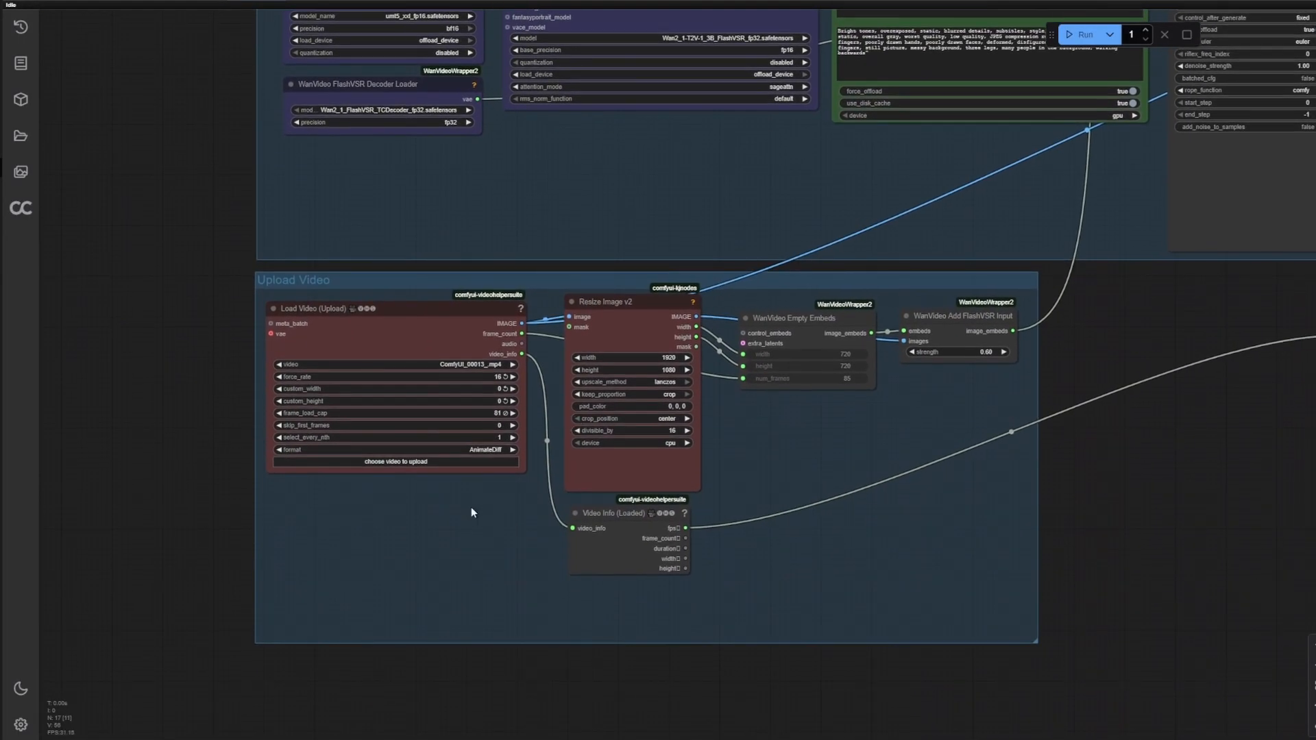
{"action": "scroll", "coordinate": [471, 508], "scroll_direction": "up", "scroll_amount": 5}
{"action": "scroll", "coordinate": [406, 302], "scroll_direction": "up", "scroll_amount": 1}
{"action": "left_click_drag", "start_coordinate": [409, 302], "coordinate": [583, 324]}
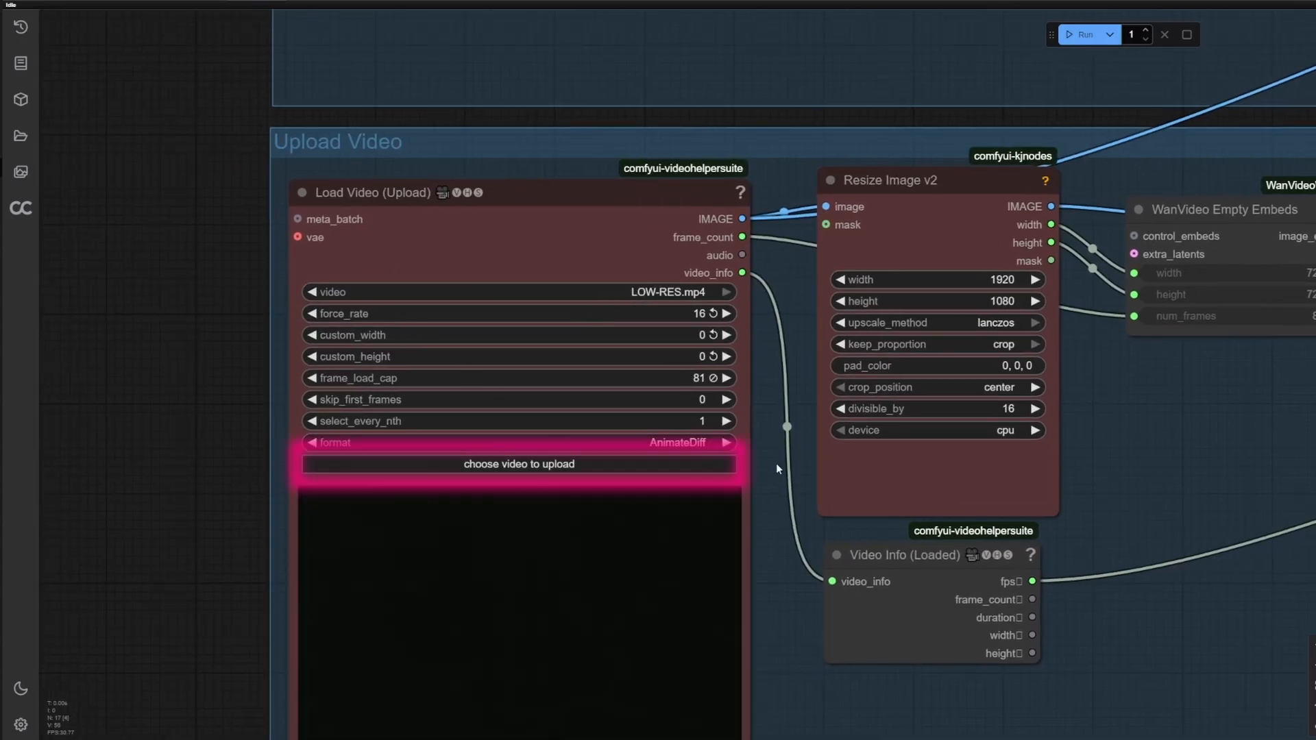
{"action": "left_click_drag", "start_coordinate": [786, 542], "coordinate": [784, 327]}
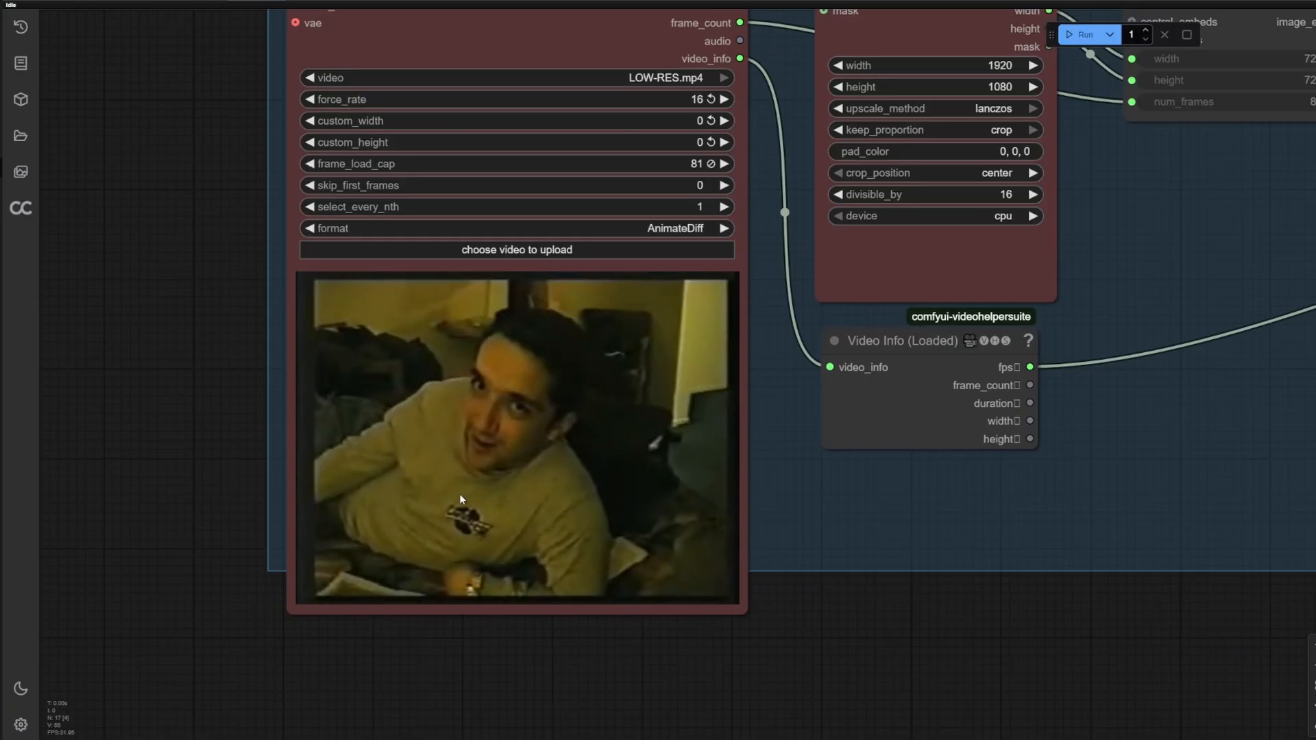
{"action": "left_click_drag", "start_coordinate": [550, 469], "coordinate": [670, 485]}
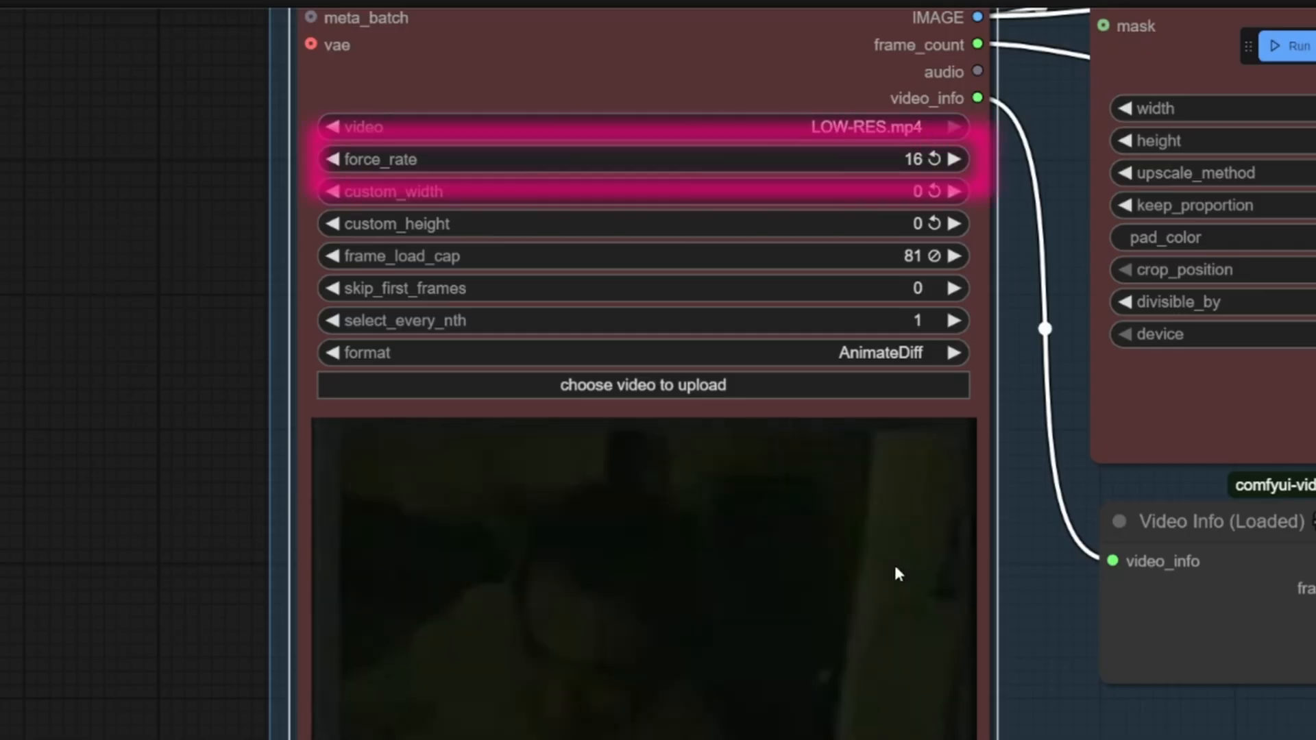
Step: Review the Load Video and embeds settings and open the width value of the Resize Image v2 node
{"action": "left_click_drag", "start_coordinate": [880, 540], "coordinate": [638, 739]}
{"action": "left_click_drag", "start_coordinate": [809, 528], "coordinate": [571, 670]}
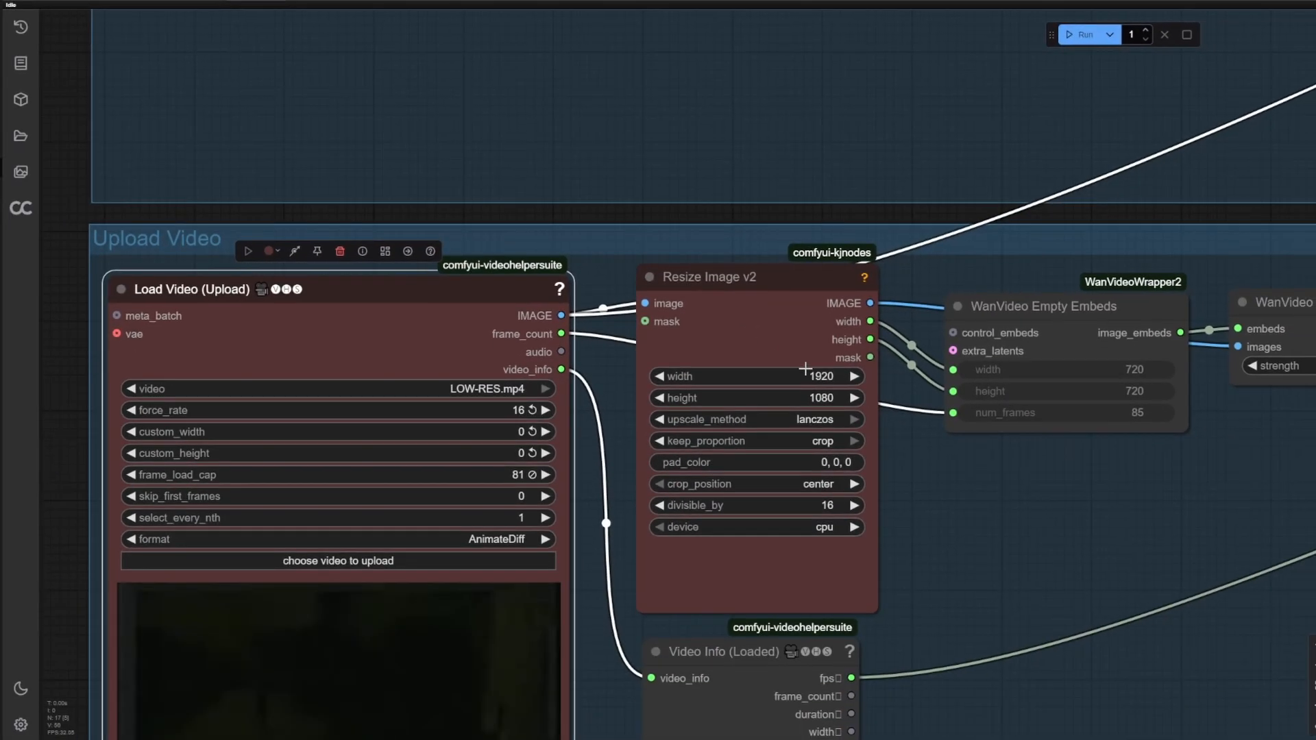
{"action": "left_click", "coordinate": [829, 377]}
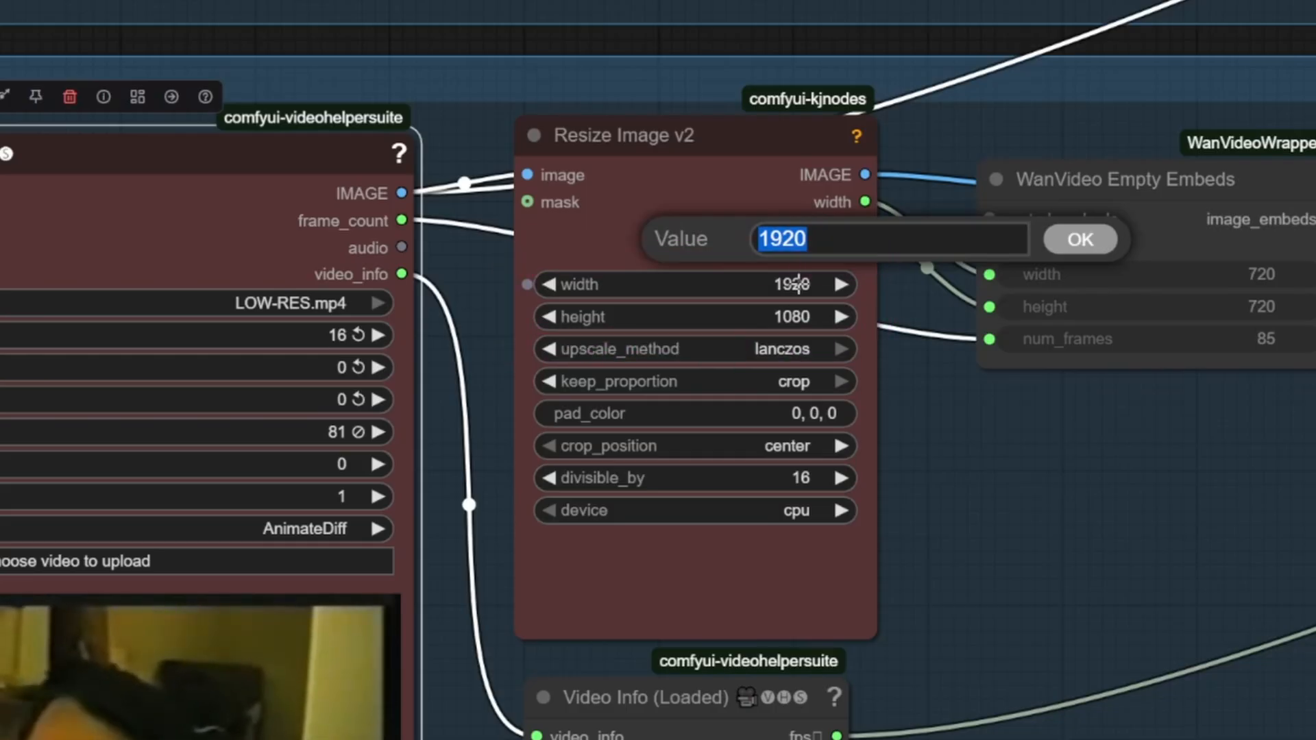
{"action": "left_click", "coordinate": [738, 146]}
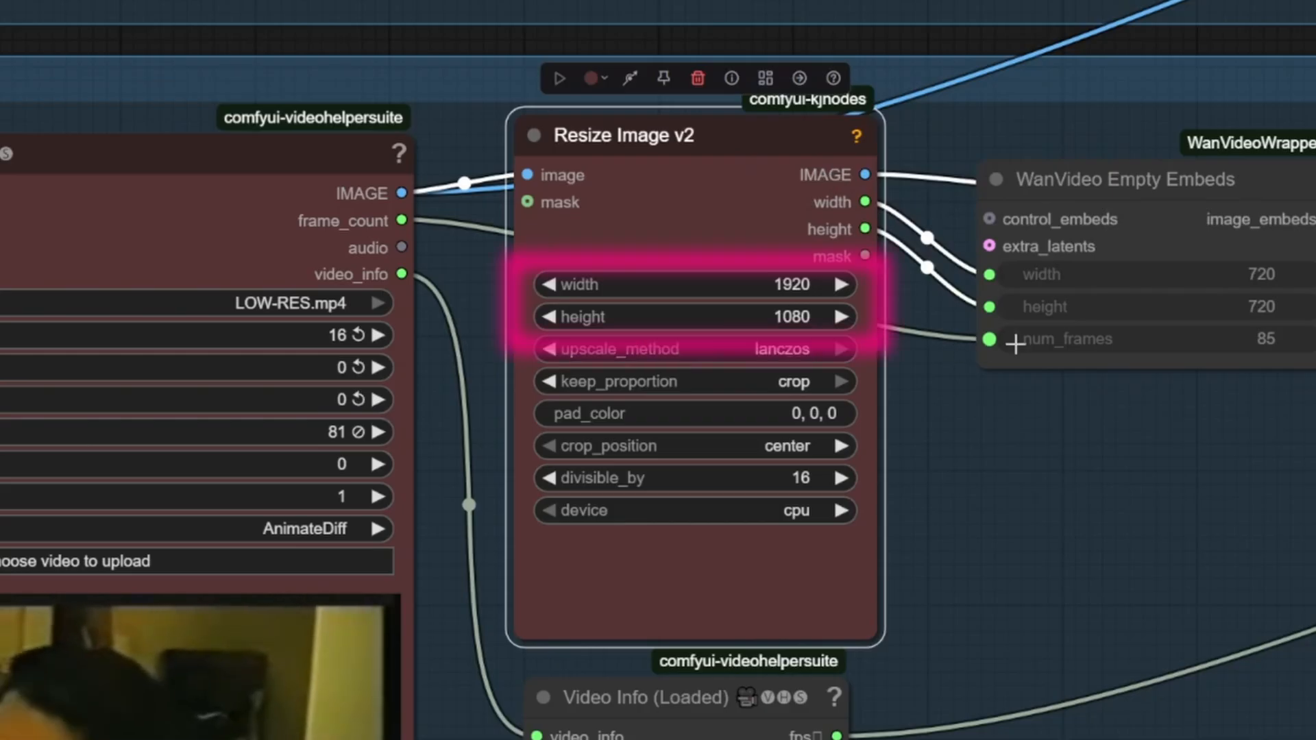
{"action": "left_click_drag", "start_coordinate": [1218, 439], "coordinate": [819, 315]}
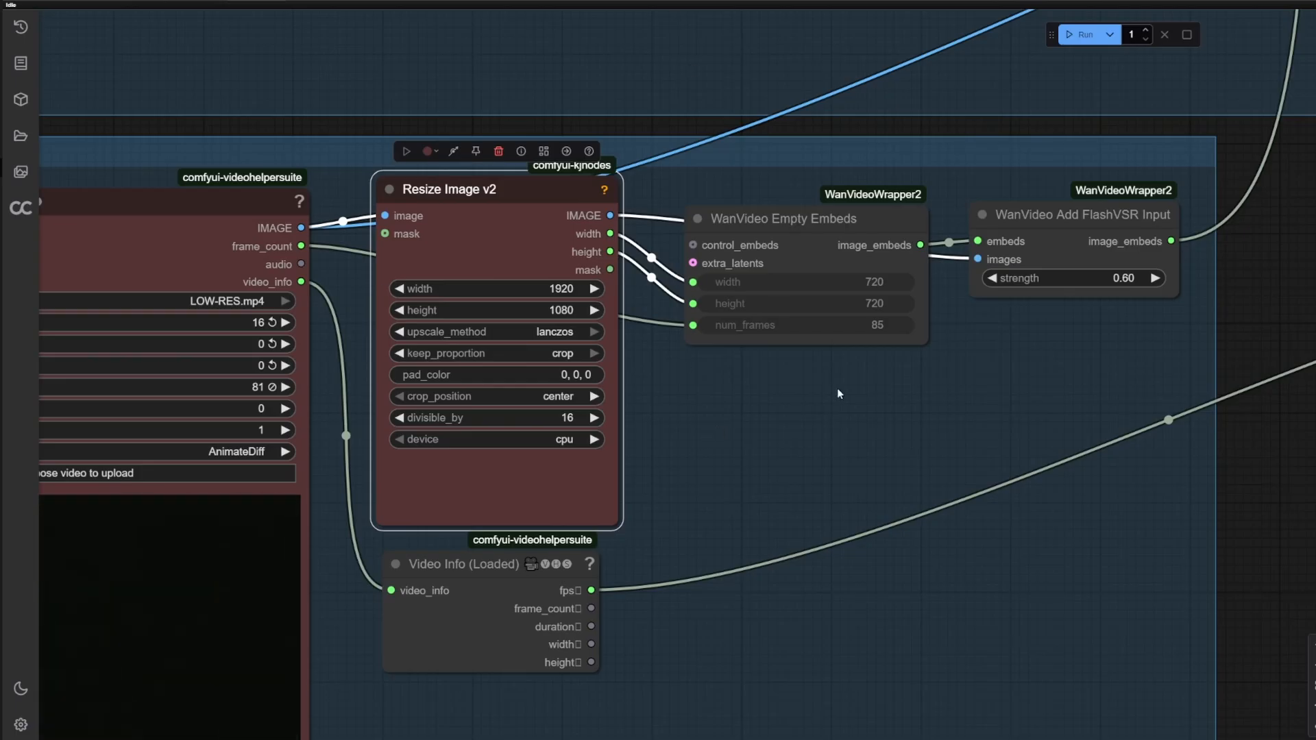
{"action": "left_click_drag", "start_coordinate": [837, 389], "coordinate": [1107, 473]}
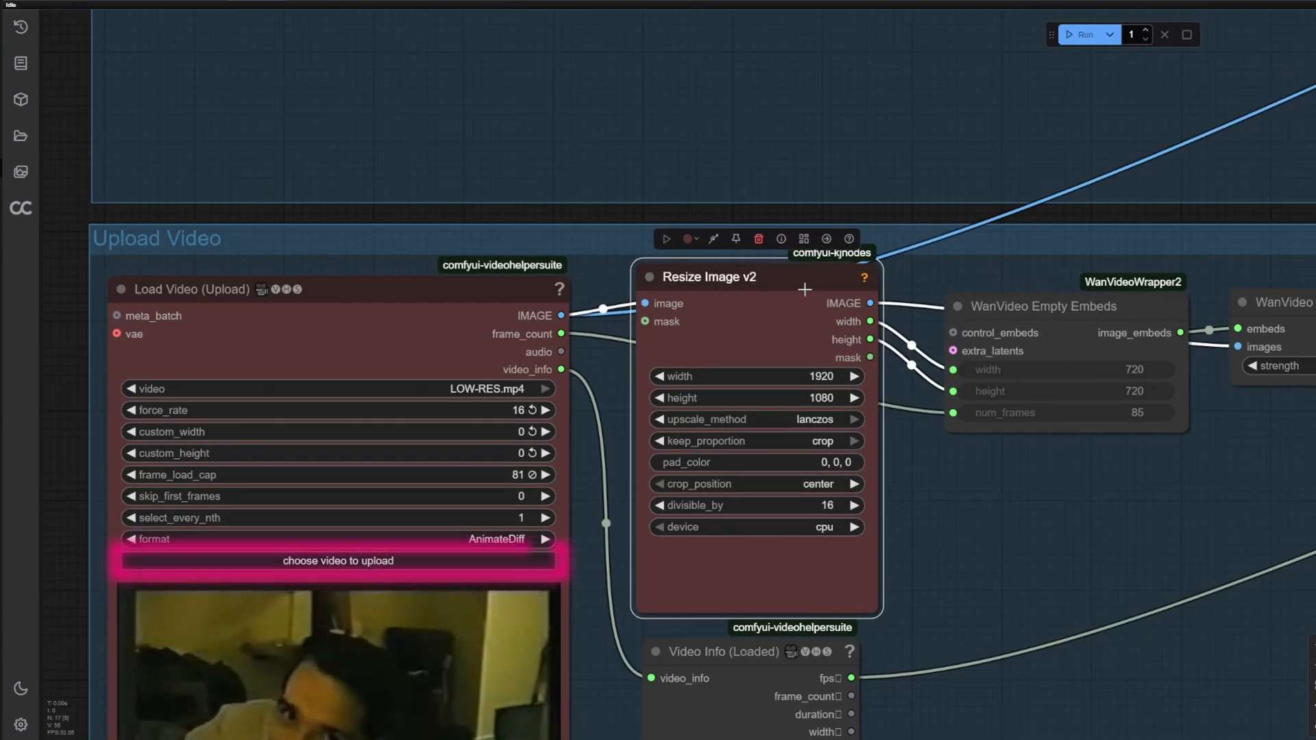
{"action": "left_click", "coordinate": [788, 375]}
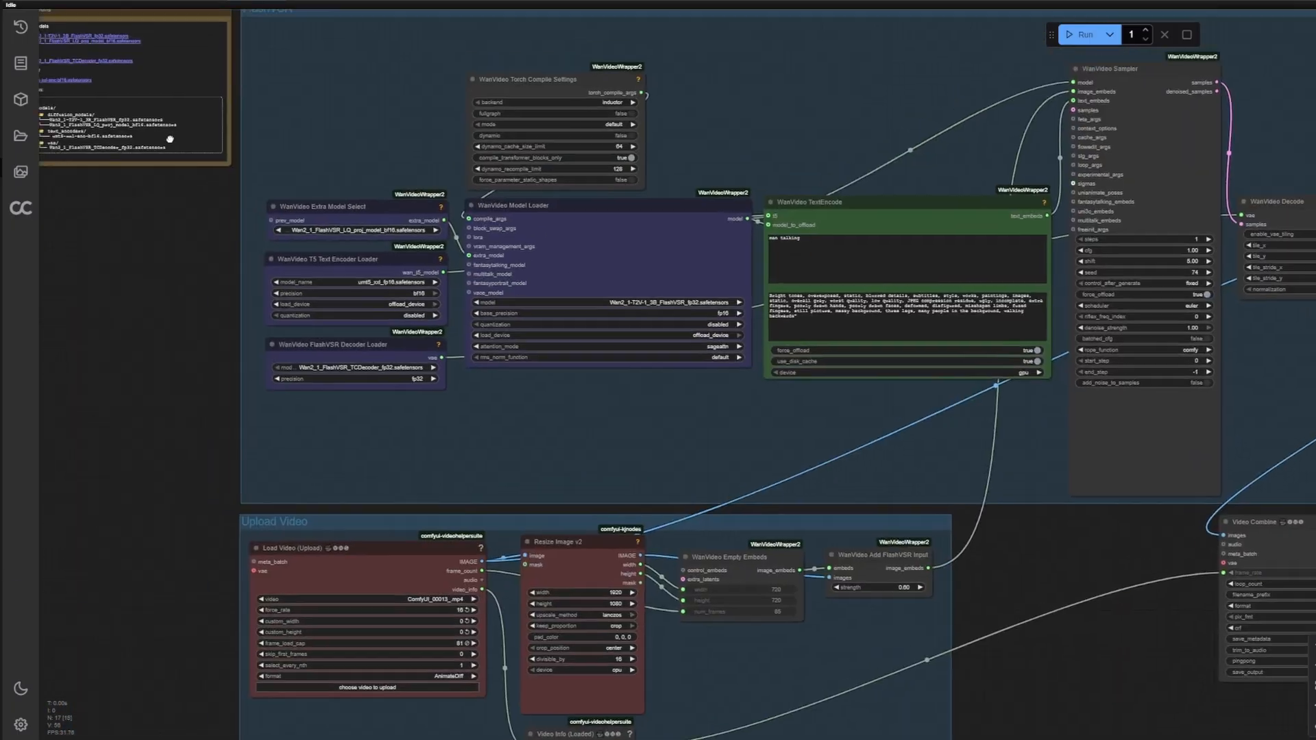
Step: Compare the file names in the Instructions note with the models selected in the FlashVSR loader nodes
{"action": "left_click_drag", "start_coordinate": [170, 139], "coordinate": [409, 313]}
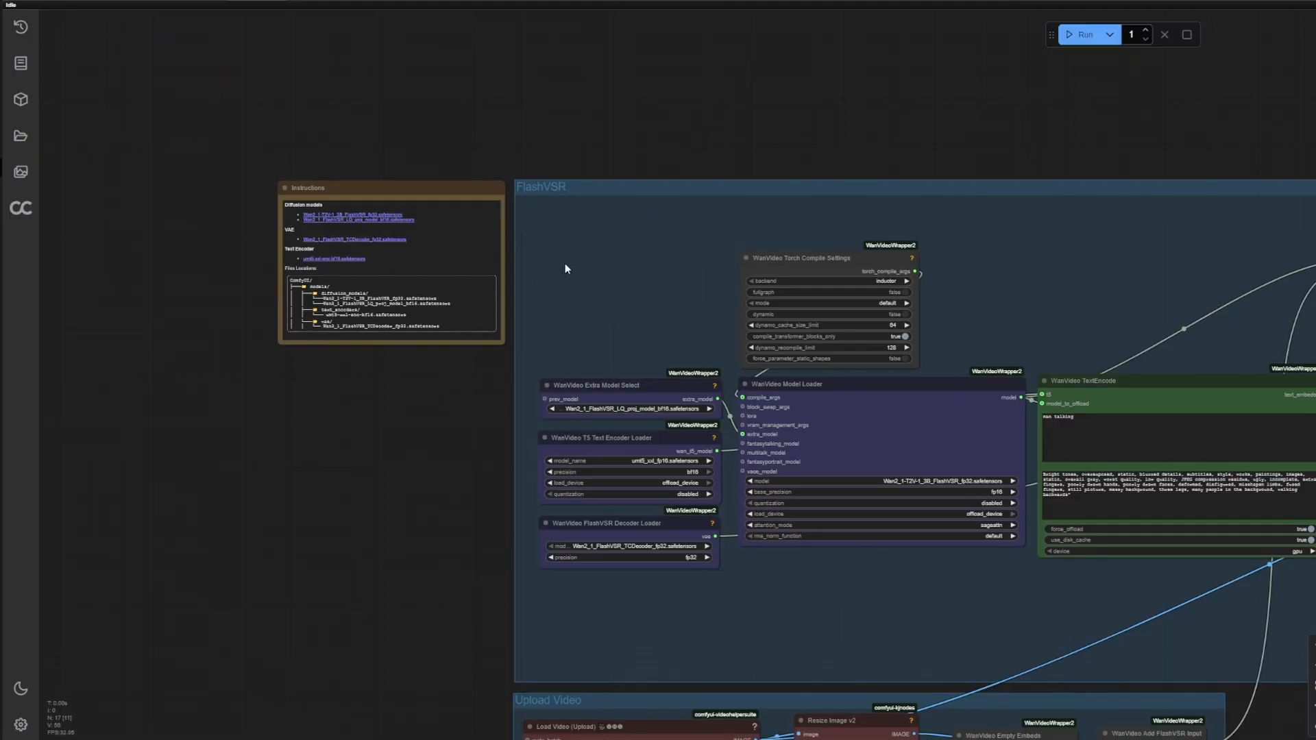
{"action": "scroll", "coordinate": [524, 266], "scroll_direction": "up", "scroll_amount": 7}
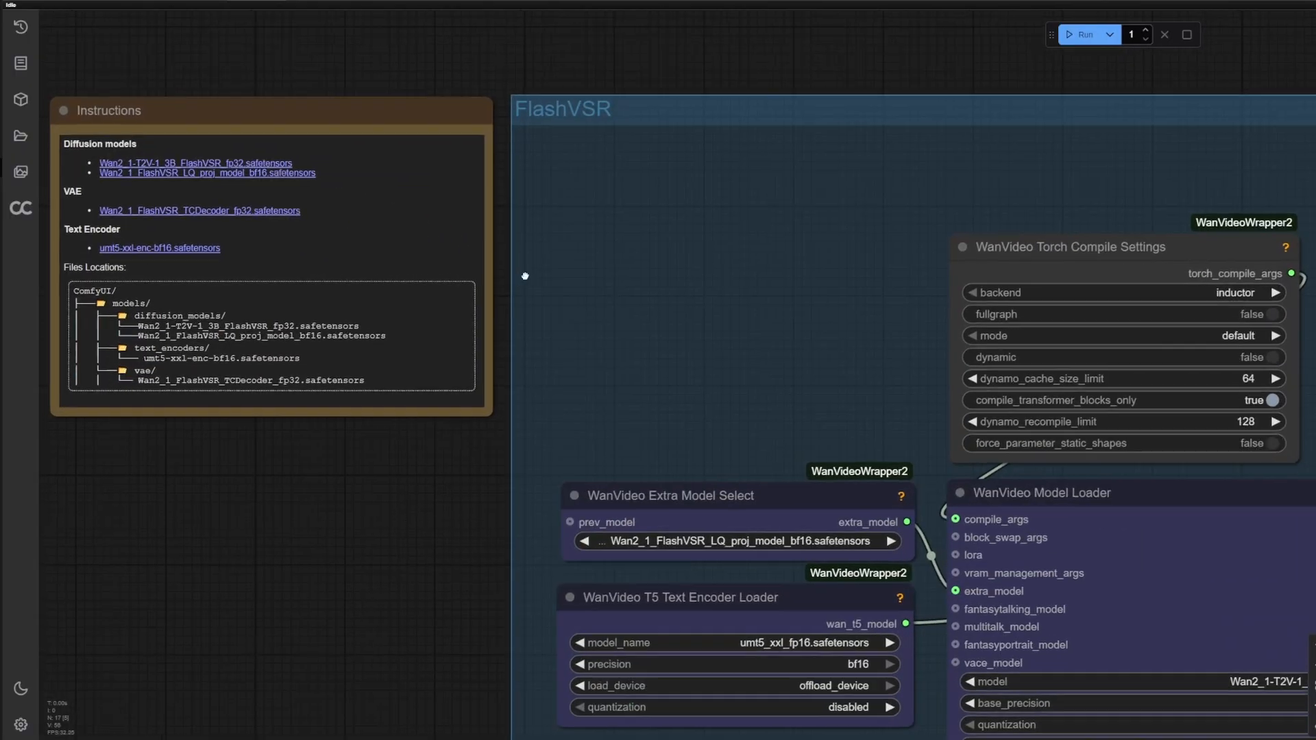
{"action": "left_click_drag", "start_coordinate": [525, 276], "coordinate": [671, 297]}
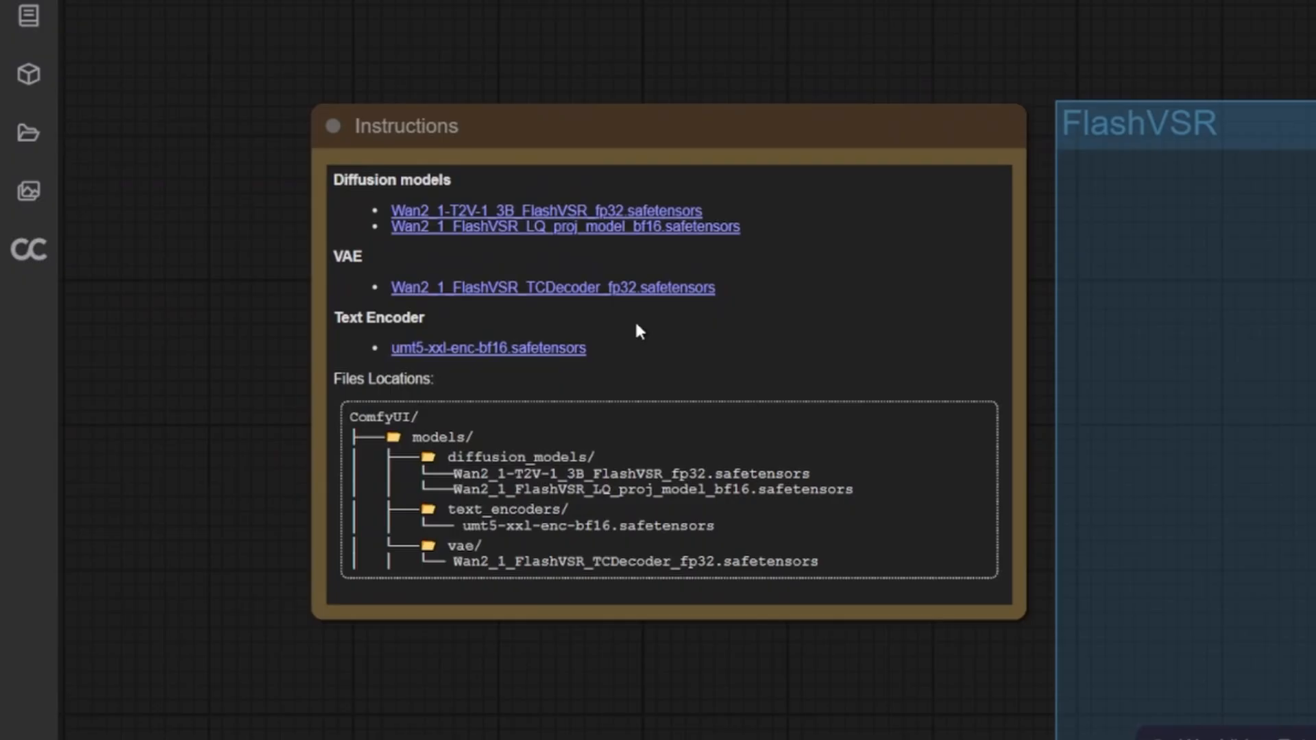
{"action": "scroll", "coordinate": [568, 299], "scroll_direction": "down", "scroll_amount": 5}
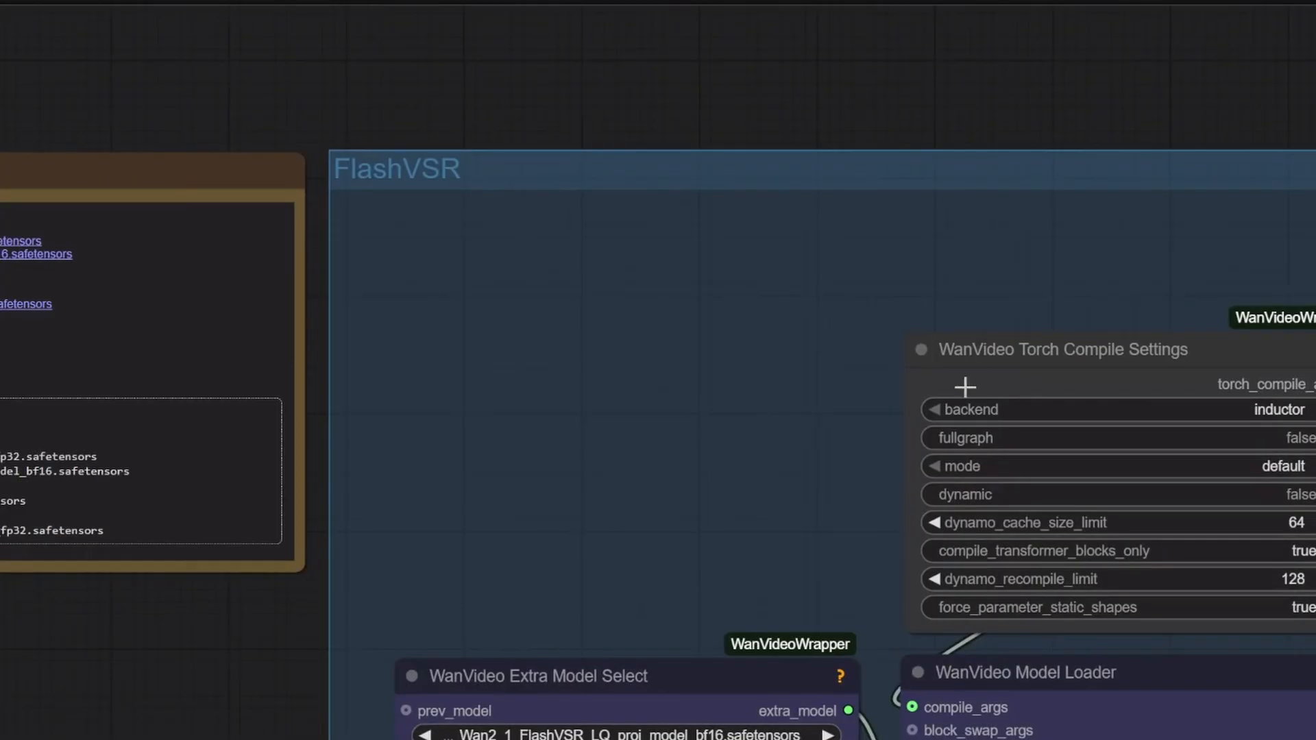
{"action": "left_click_drag", "start_coordinate": [965, 388], "coordinate": [838, 185]}
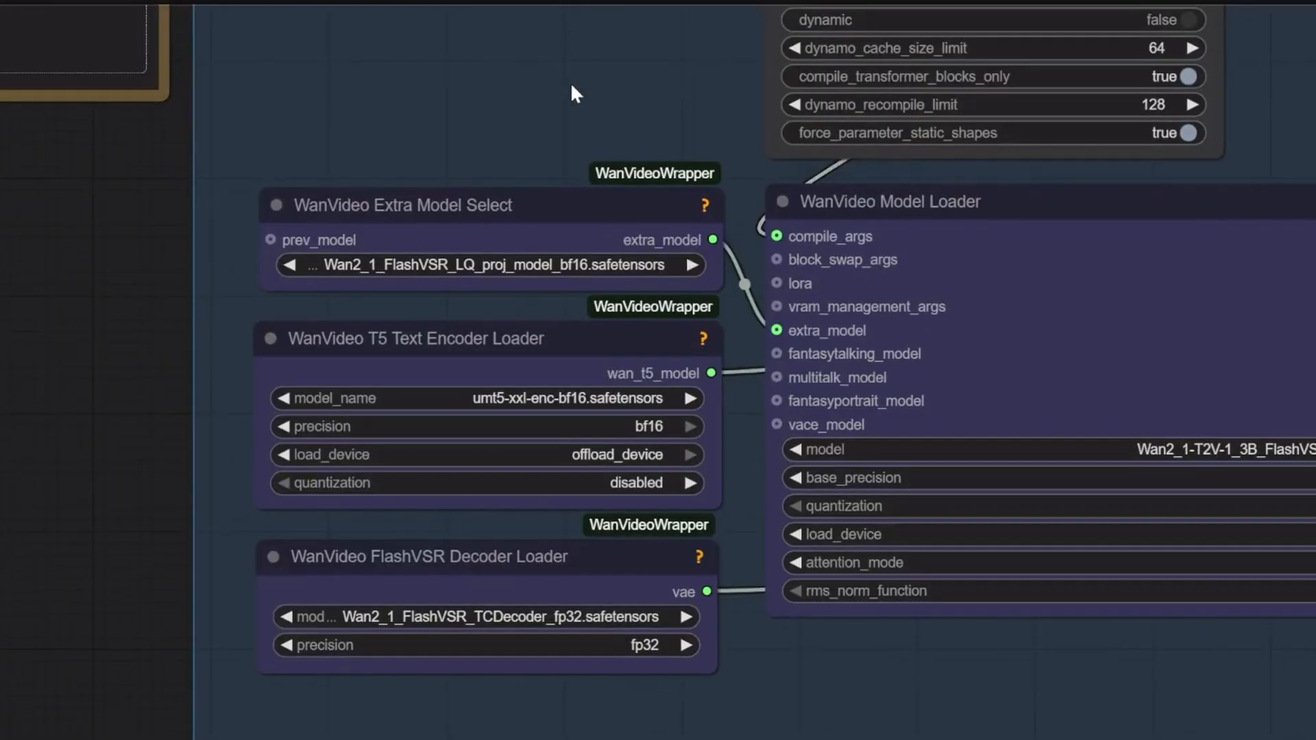
Step: Set attention_mode in the WanVideo Model Loader node to sdpa
{"action": "scroll", "coordinate": [463, 125], "scroll_direction": "down", "scroll_amount": 2}
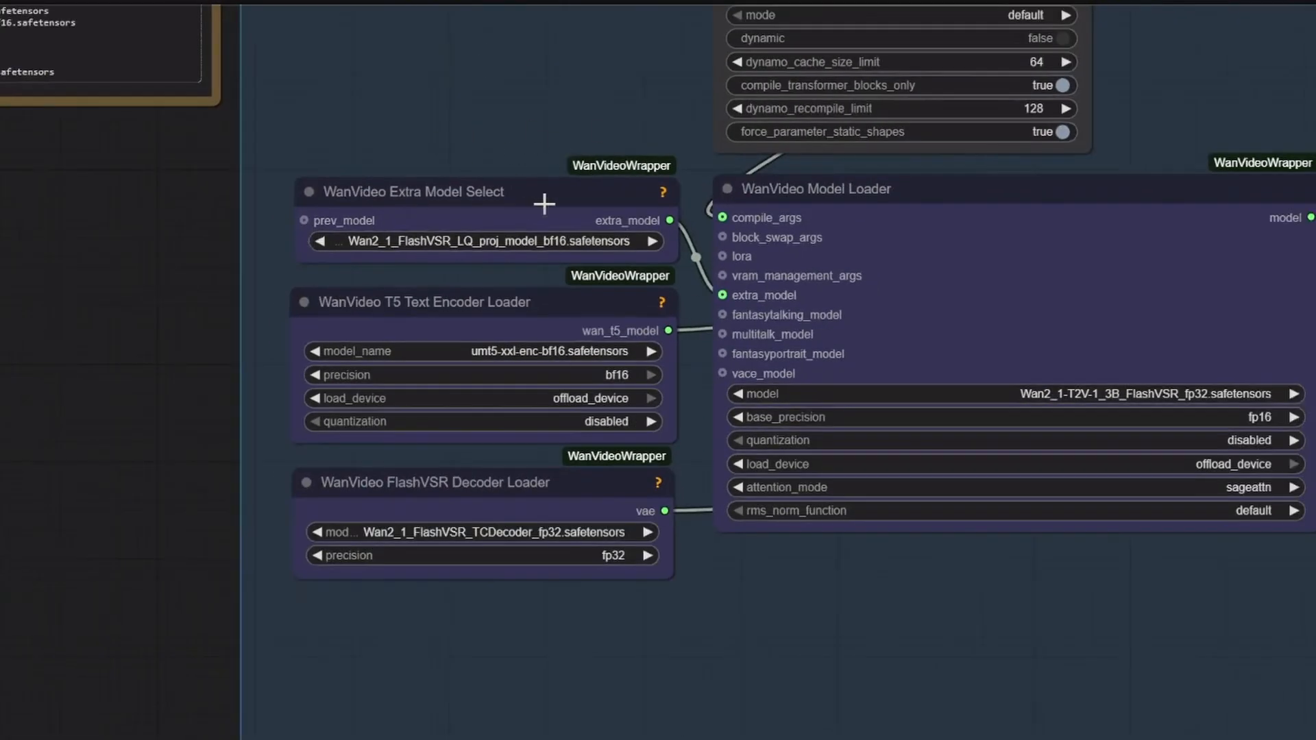
{"action": "mouse_move", "coordinate": [565, 198]}
{"action": "left_click_drag", "start_coordinate": [786, 650], "coordinate": [499, 658]}
{"action": "left_click", "coordinate": [819, 194]}
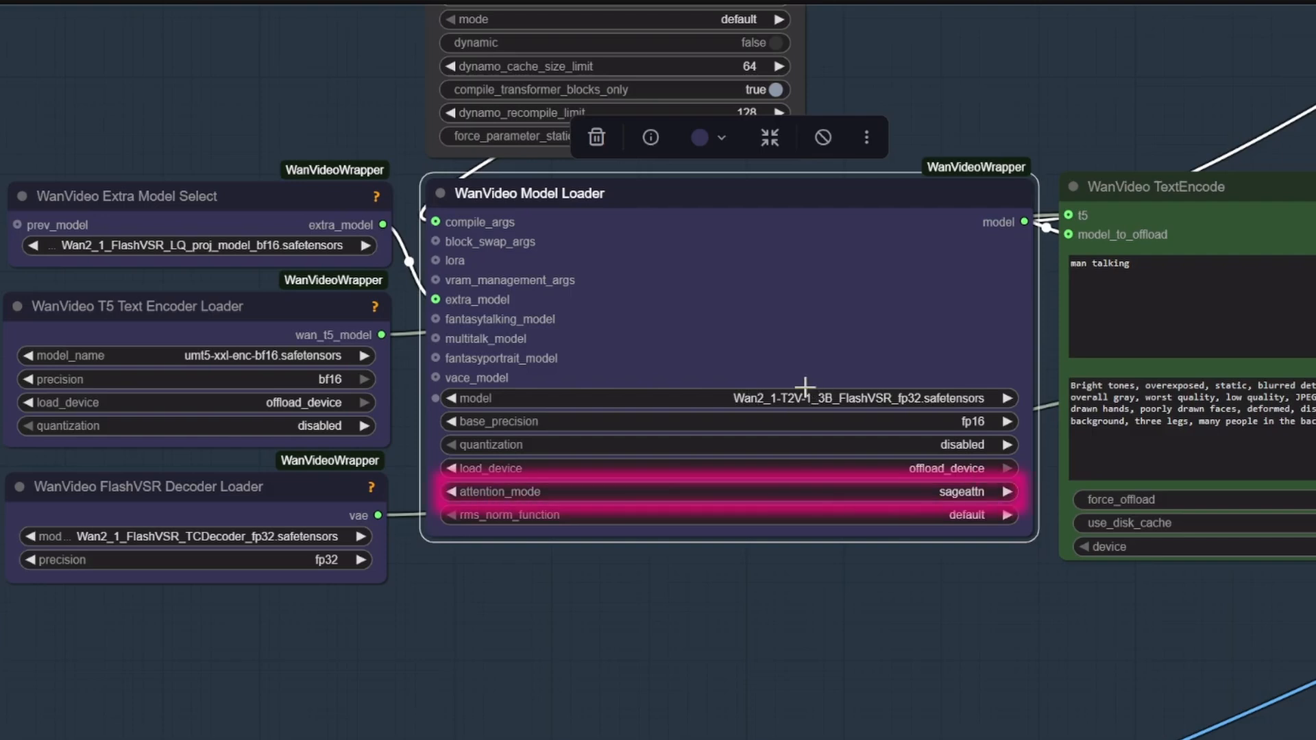
{"action": "left_click", "coordinate": [923, 492]}
{"action": "left_click", "coordinate": [844, 608]}
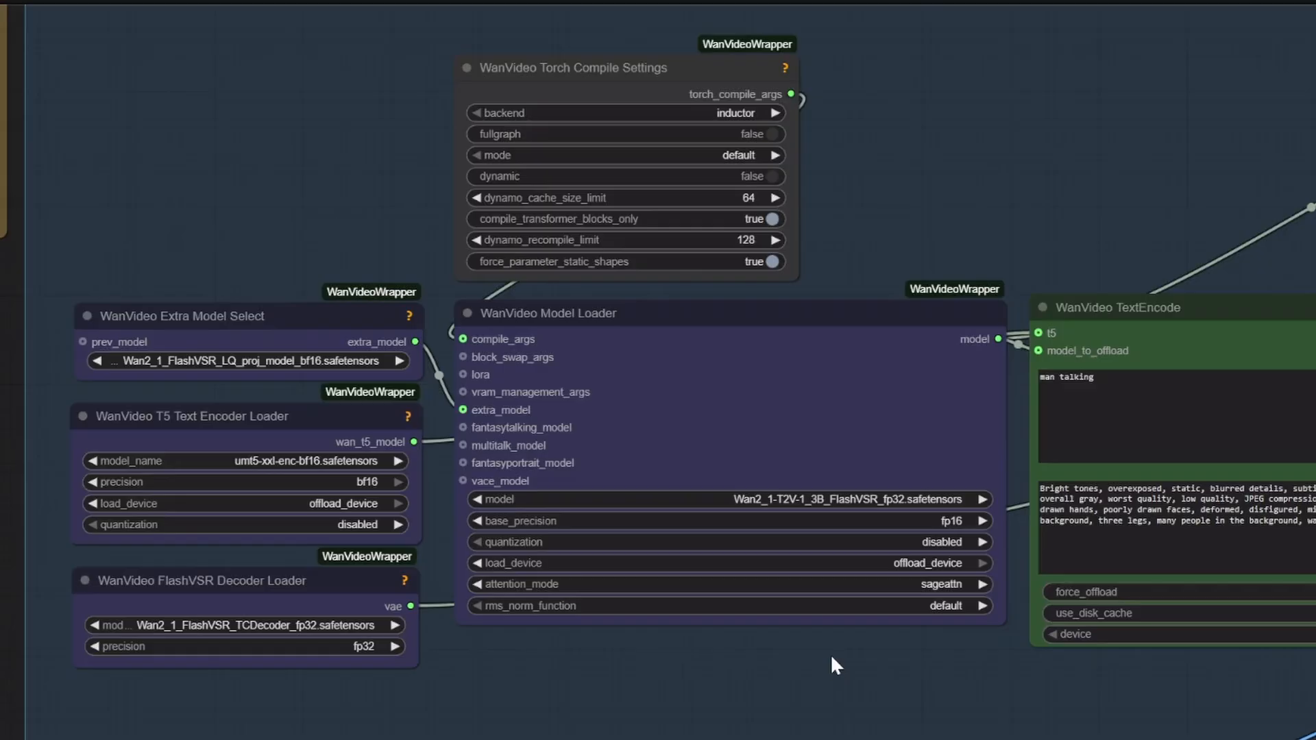
{"action": "left_click", "coordinate": [927, 584]}
{"action": "left_click", "coordinate": [951, 621]}
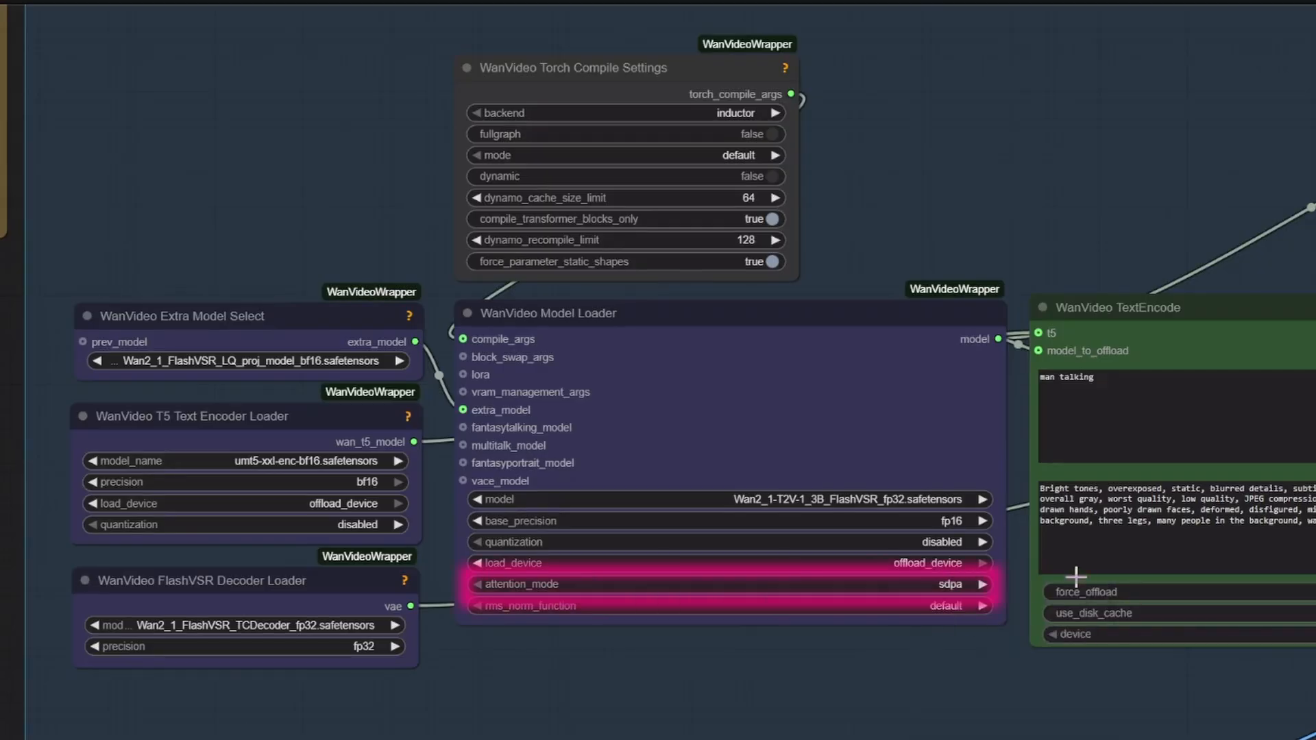
Step: Try bypassing the WanVideo Torch Compile Settings node and restore it to active
{"action": "left_click", "coordinate": [645, 79]}
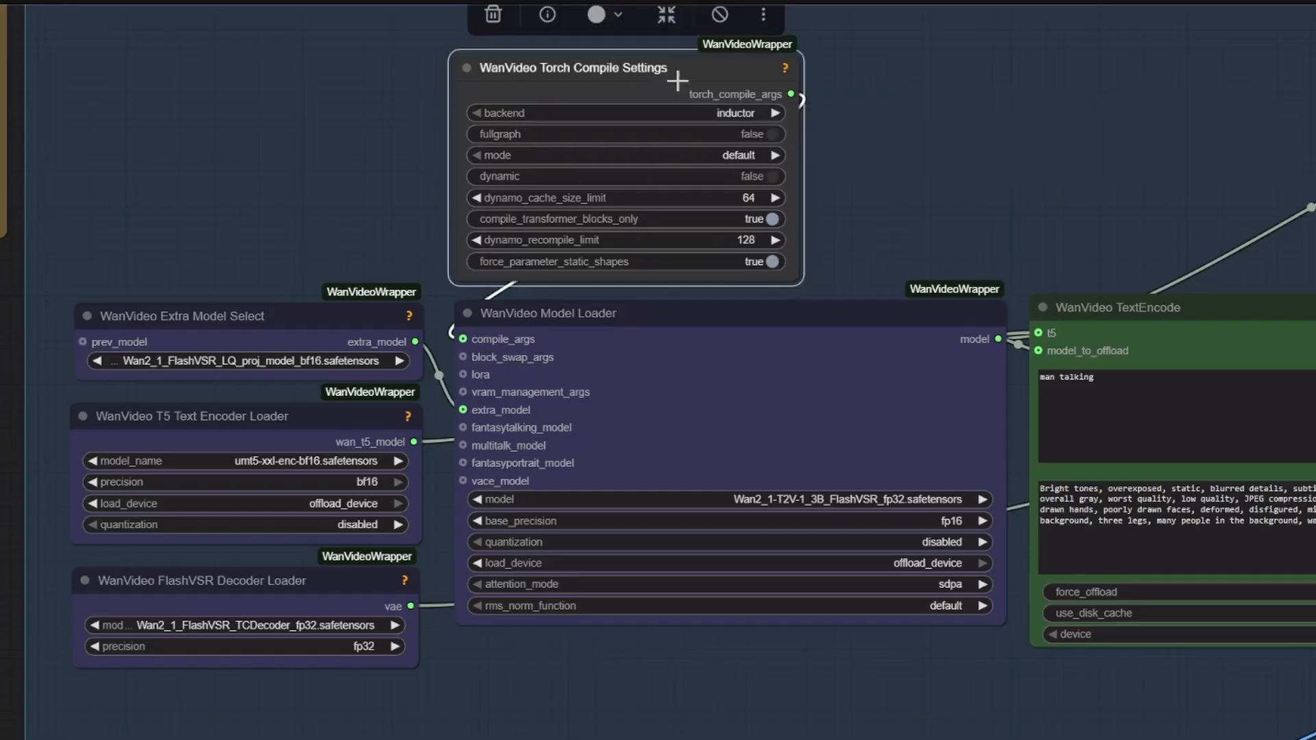
{"action": "key", "text": "ctrl+b"}
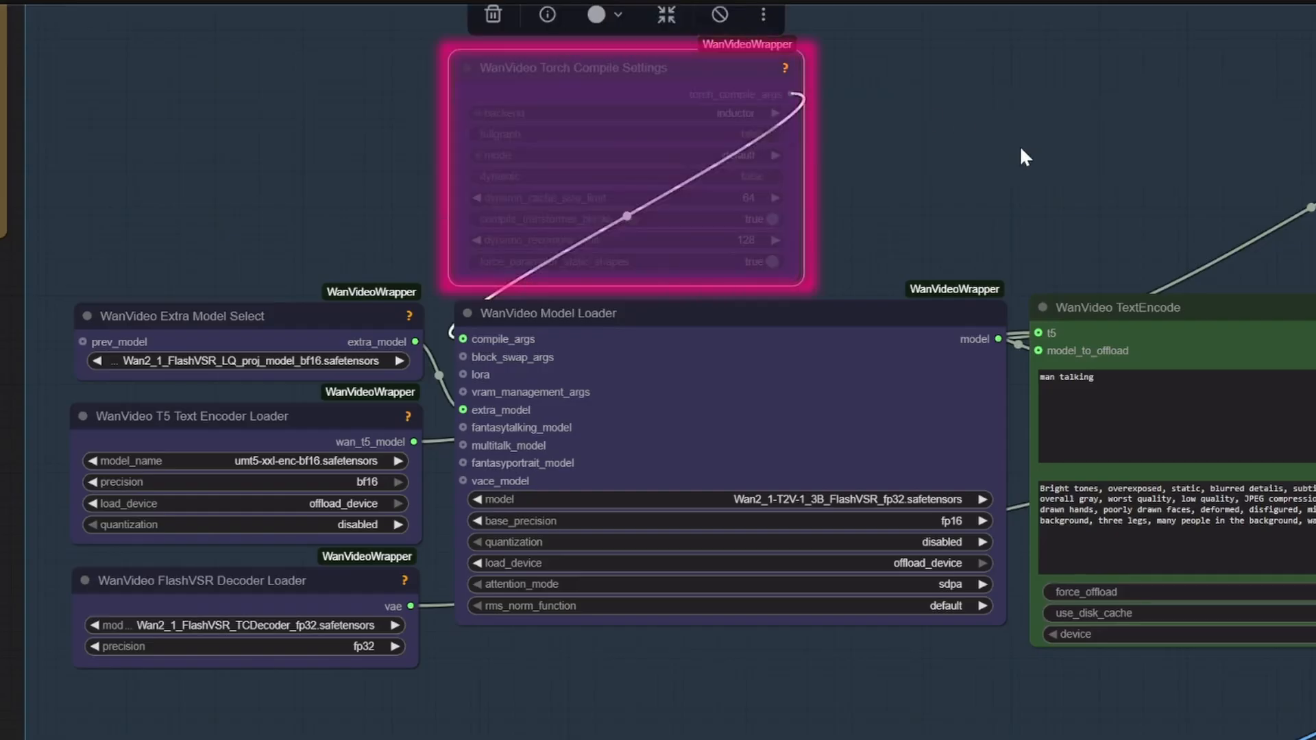
{"action": "key", "text": "ctrl+b"}
{"action": "right_click", "coordinate": [625, 70]}
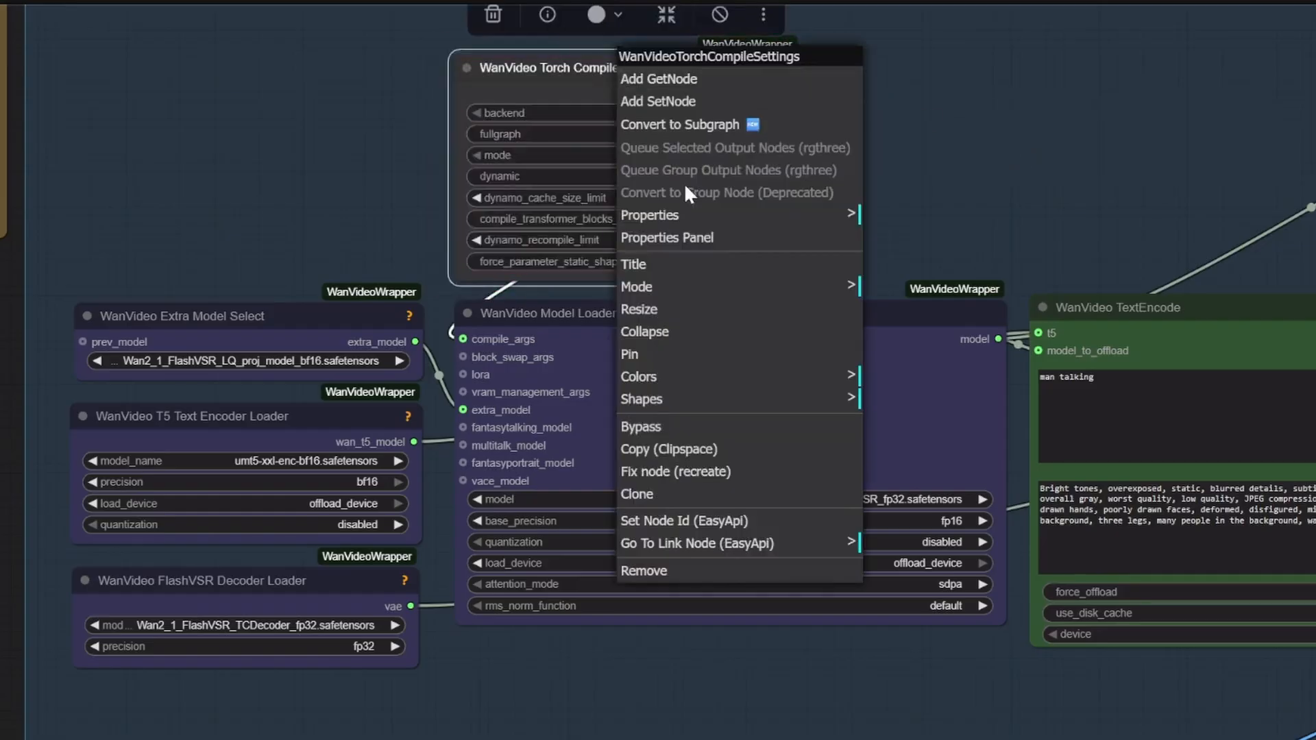
{"action": "left_click", "coordinate": [726, 434]}
{"action": "key", "text": "ctrl+b"}
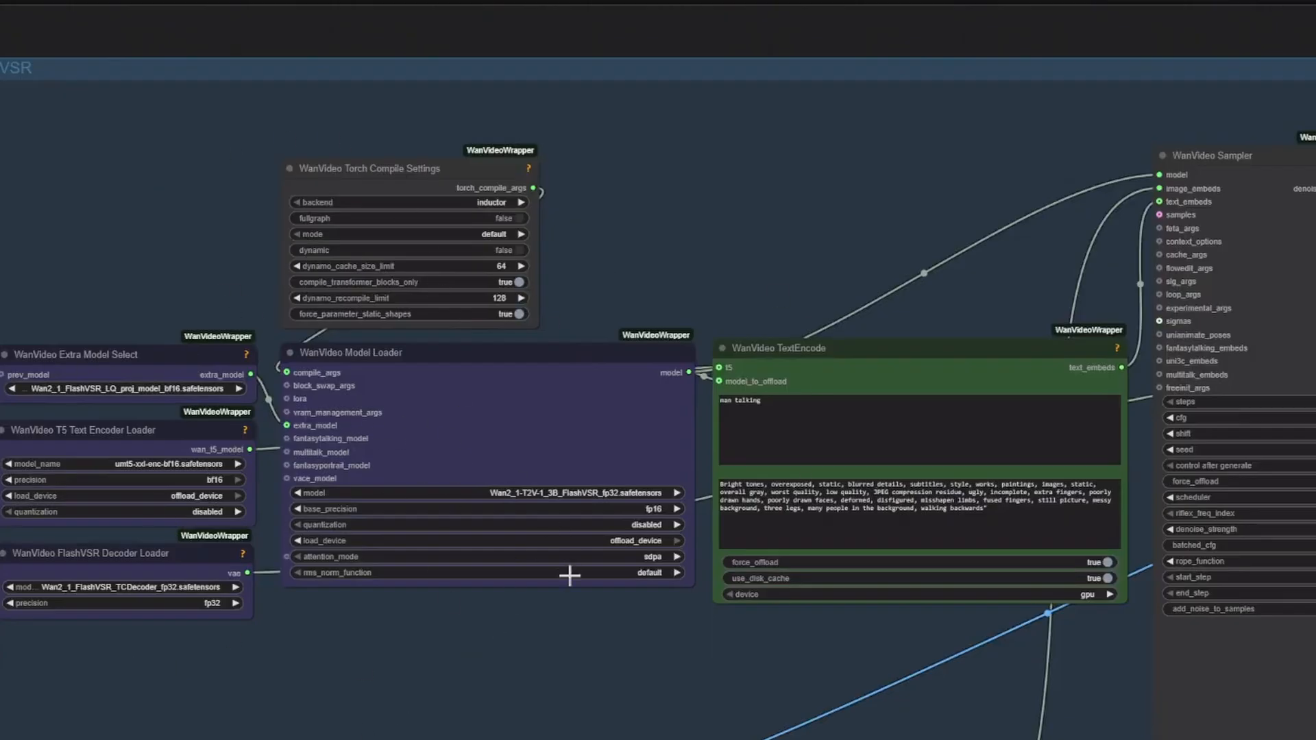
Step: Examine the Model Loader inputs and the positive and negative prompt fields of the WanVideo TextEncode node
{"action": "scroll", "coordinate": [602, 603], "scroll_direction": "up", "scroll_amount": 3}
{"action": "scroll", "coordinate": [603, 605], "scroll_direction": "up", "scroll_amount": 2}
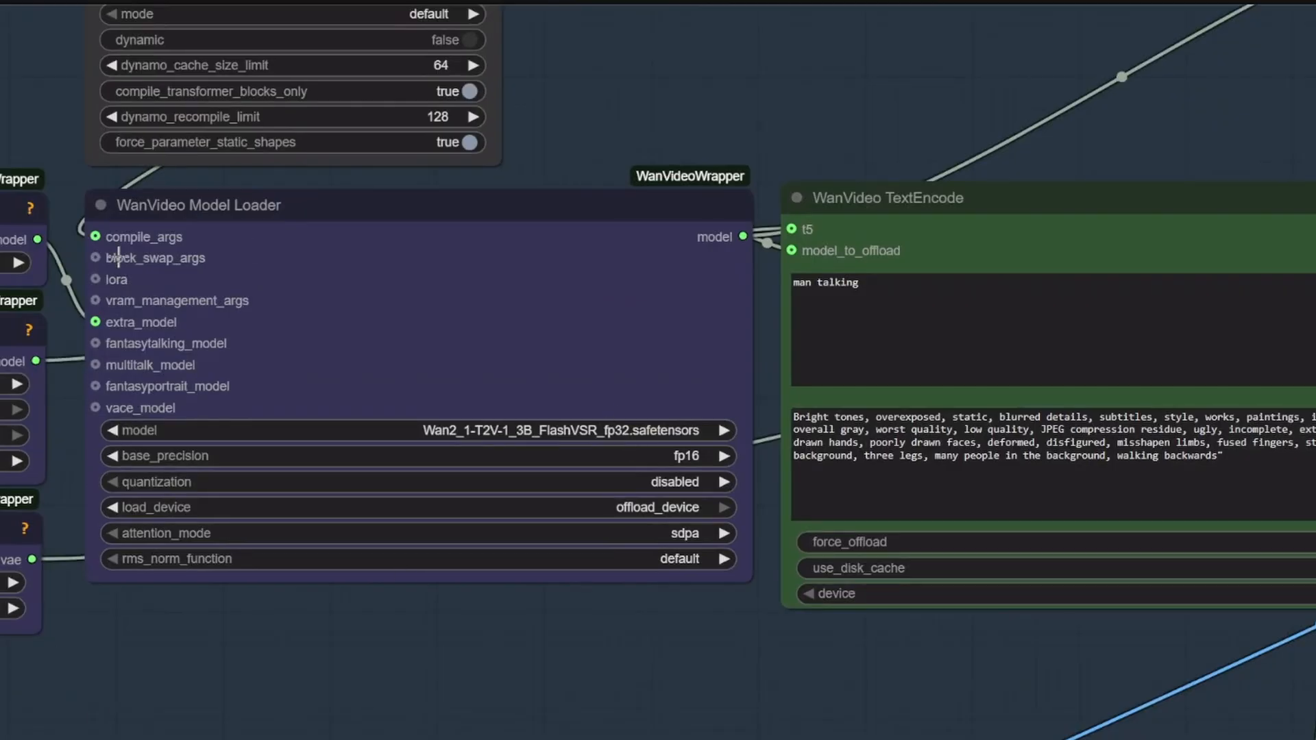
{"action": "scroll", "coordinate": [152, 620], "scroll_direction": "down", "scroll_amount": 3}
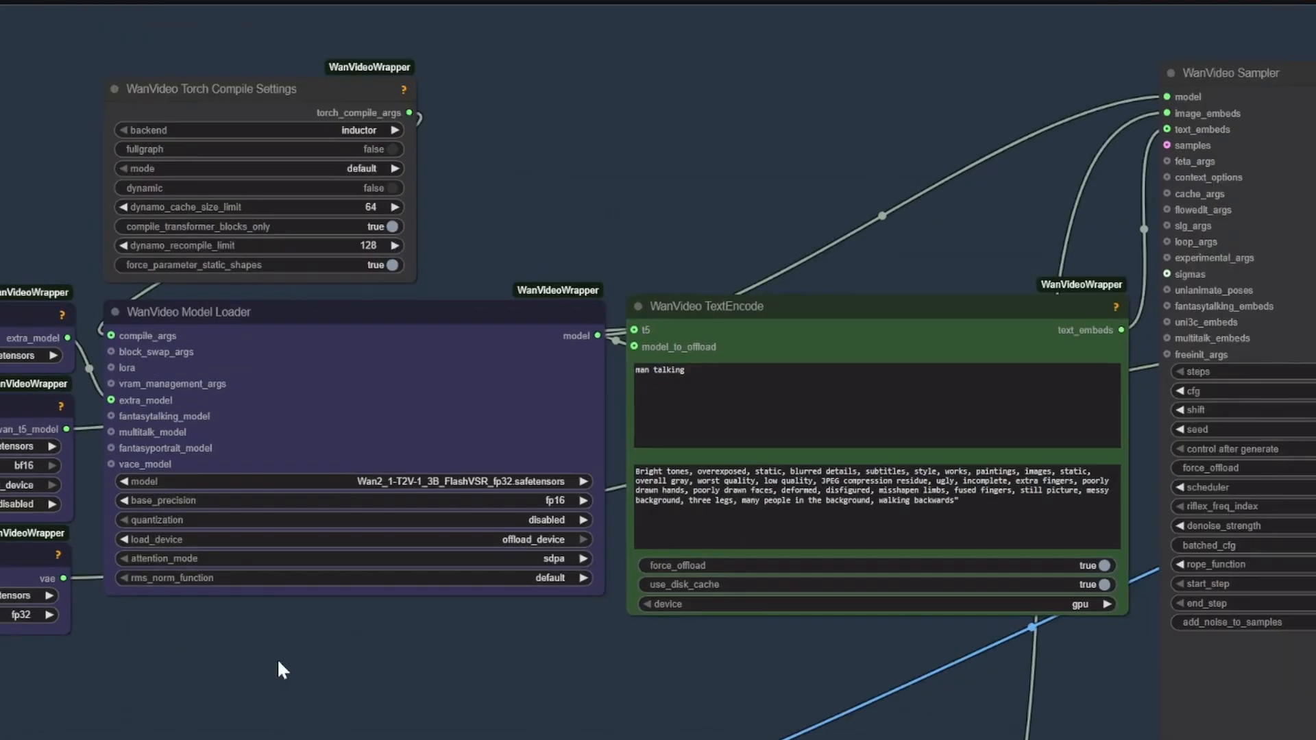
{"action": "left_click_drag", "start_coordinate": [357, 711], "coordinate": [0, 684]}
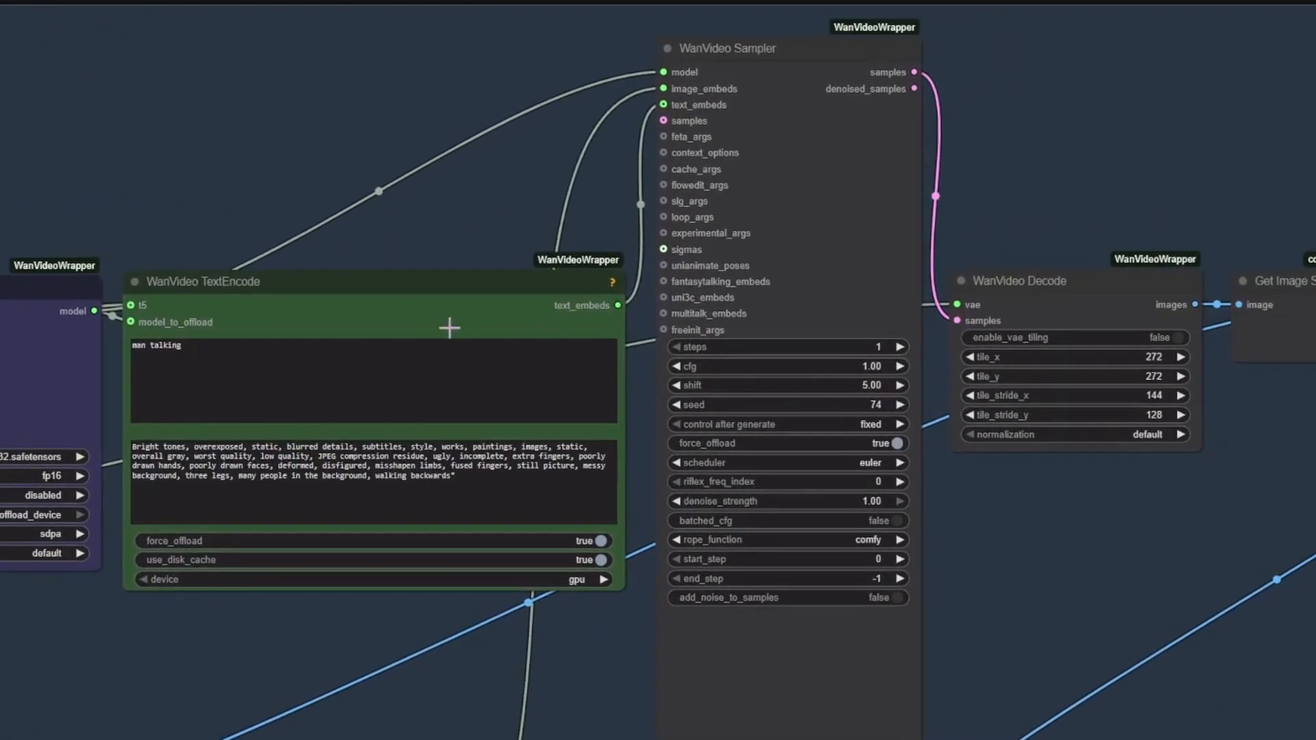
{"action": "left_click", "coordinate": [424, 286]}
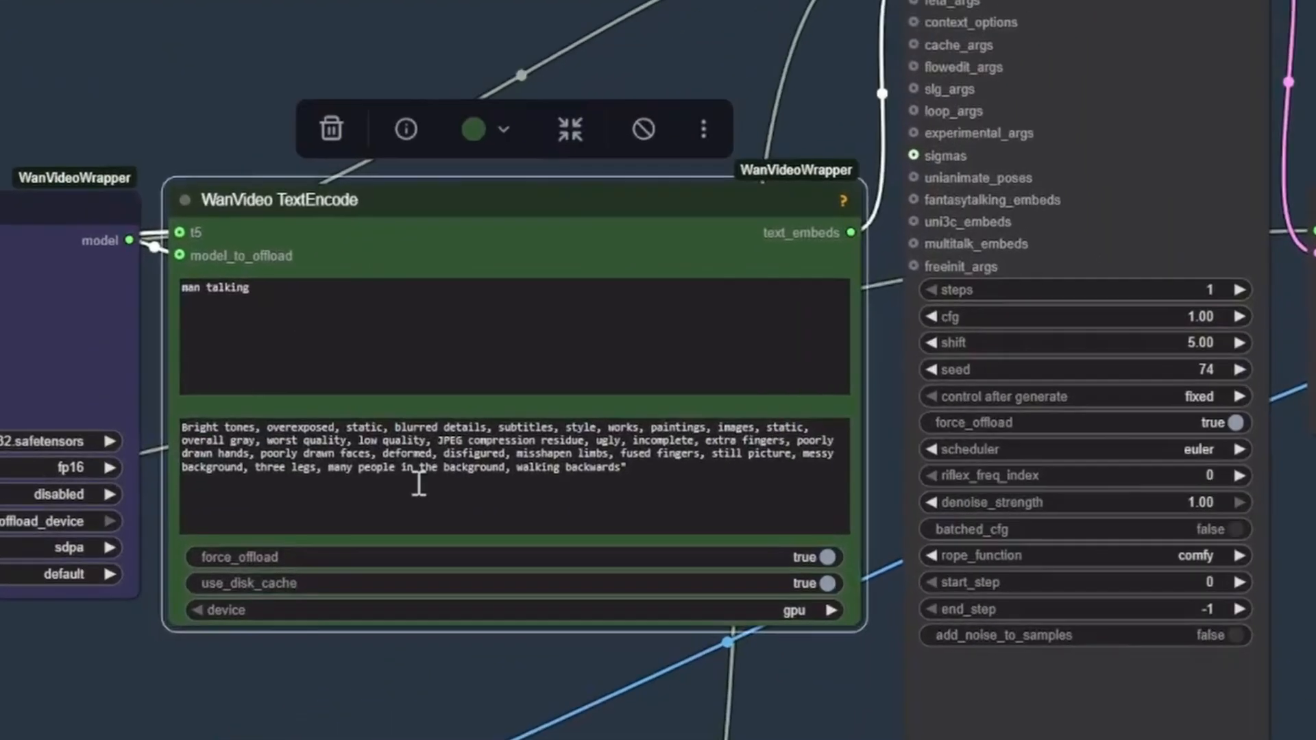
{"action": "left_click", "coordinate": [306, 477]}
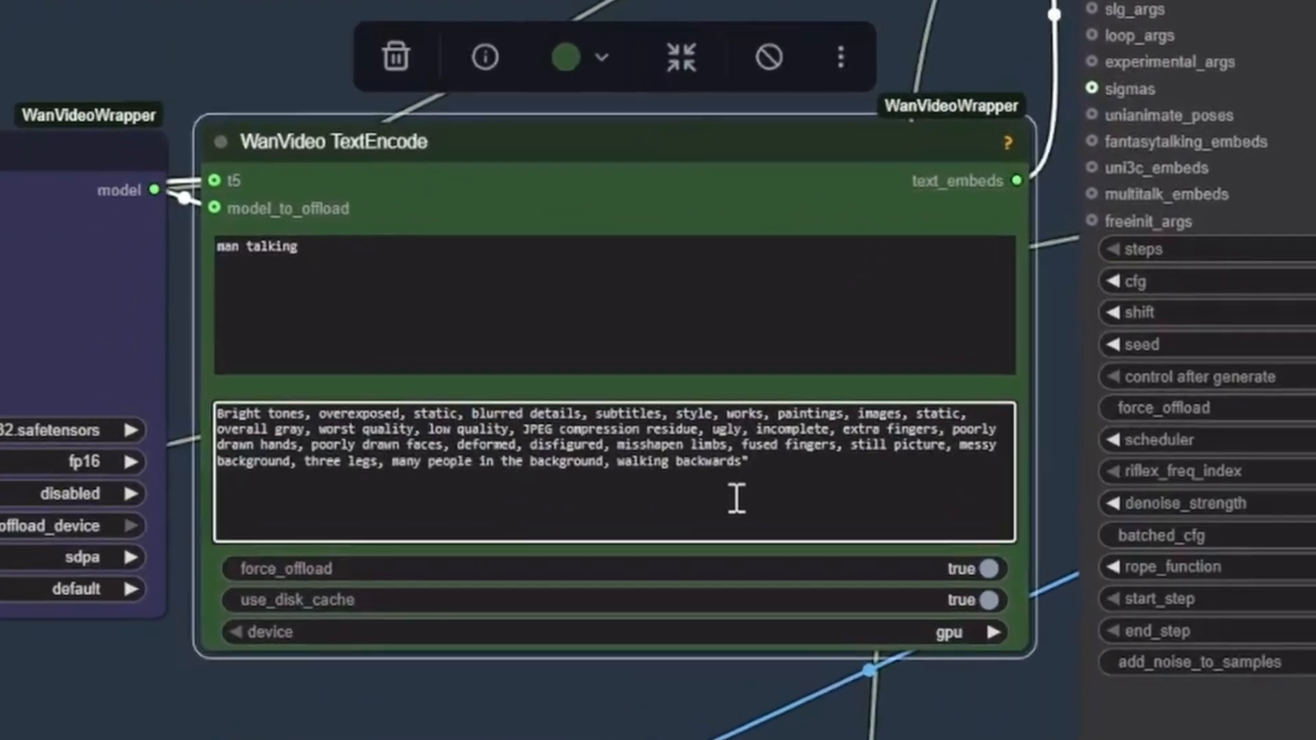
{"action": "left_click", "coordinate": [453, 303]}
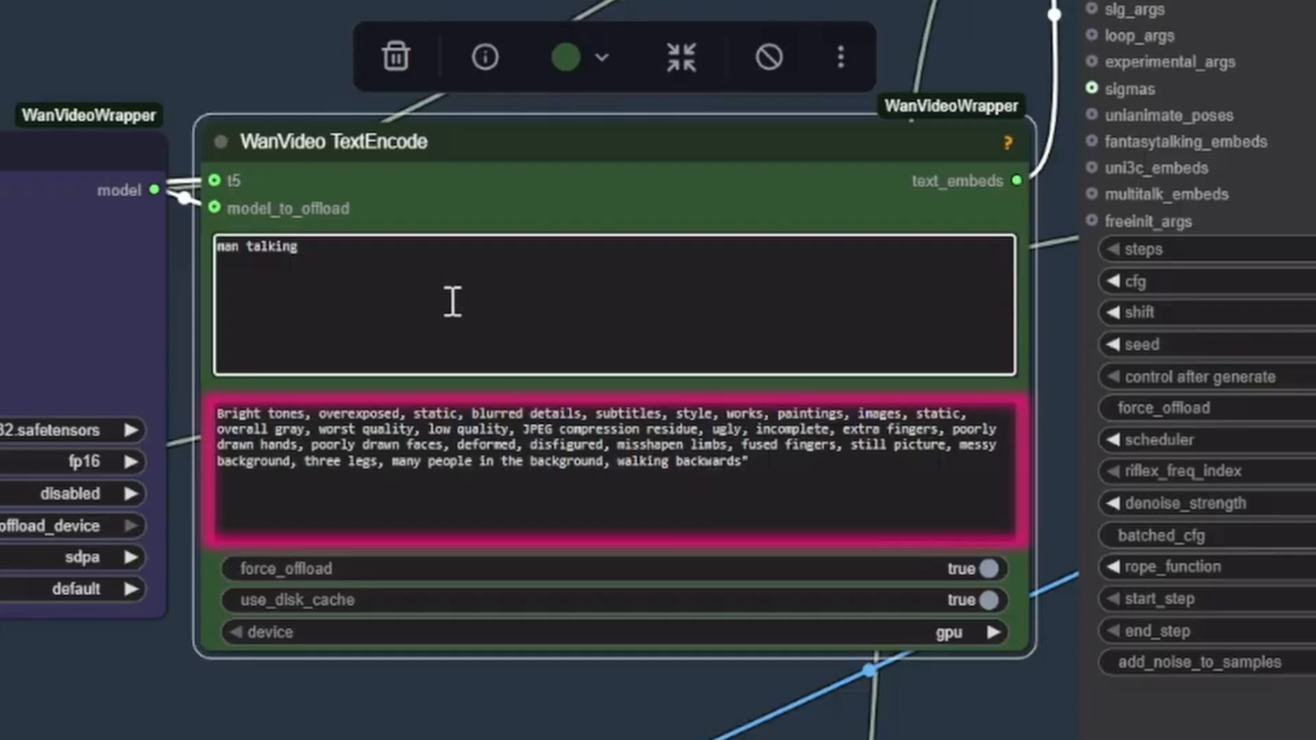
{"action": "left_click", "coordinate": [696, 147]}
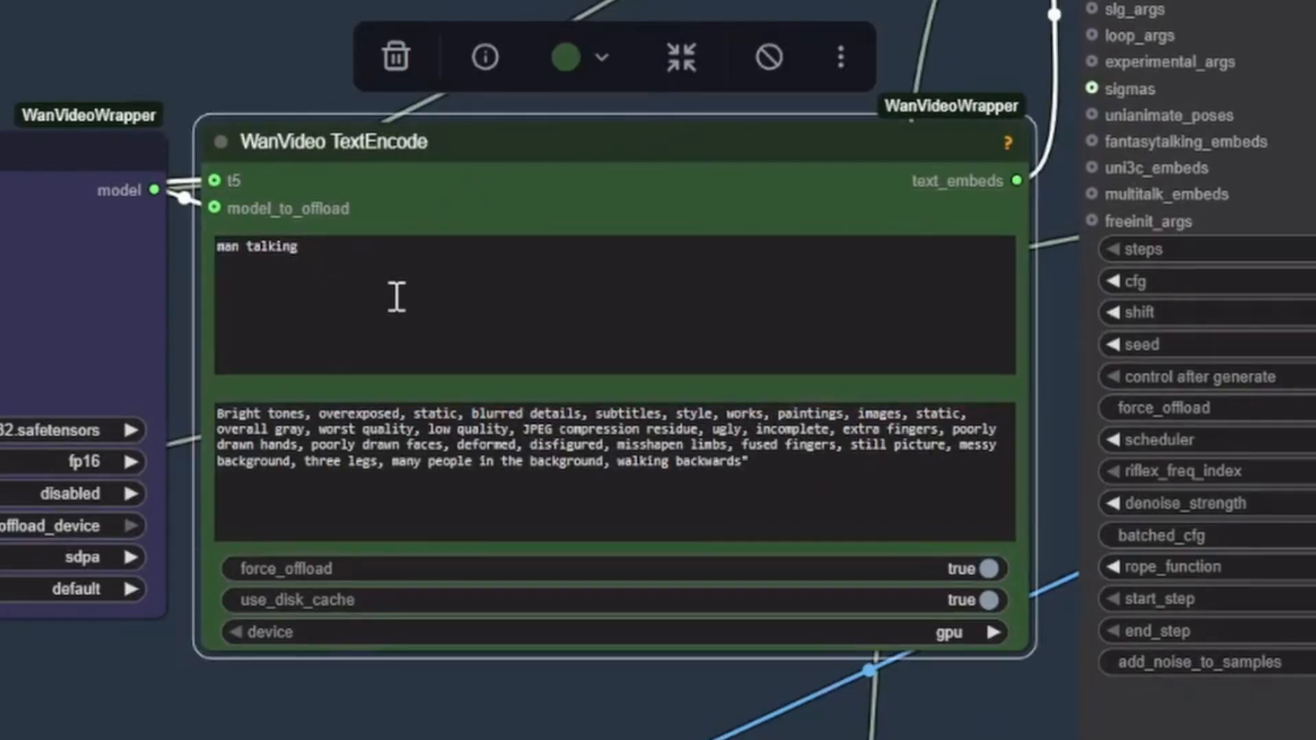
{"action": "left_click", "coordinate": [507, 487]}
{"action": "left_click", "coordinate": [700, 151]}
{"action": "left_click", "coordinate": [505, 487]}
{"action": "left_click", "coordinate": [452, 302]}
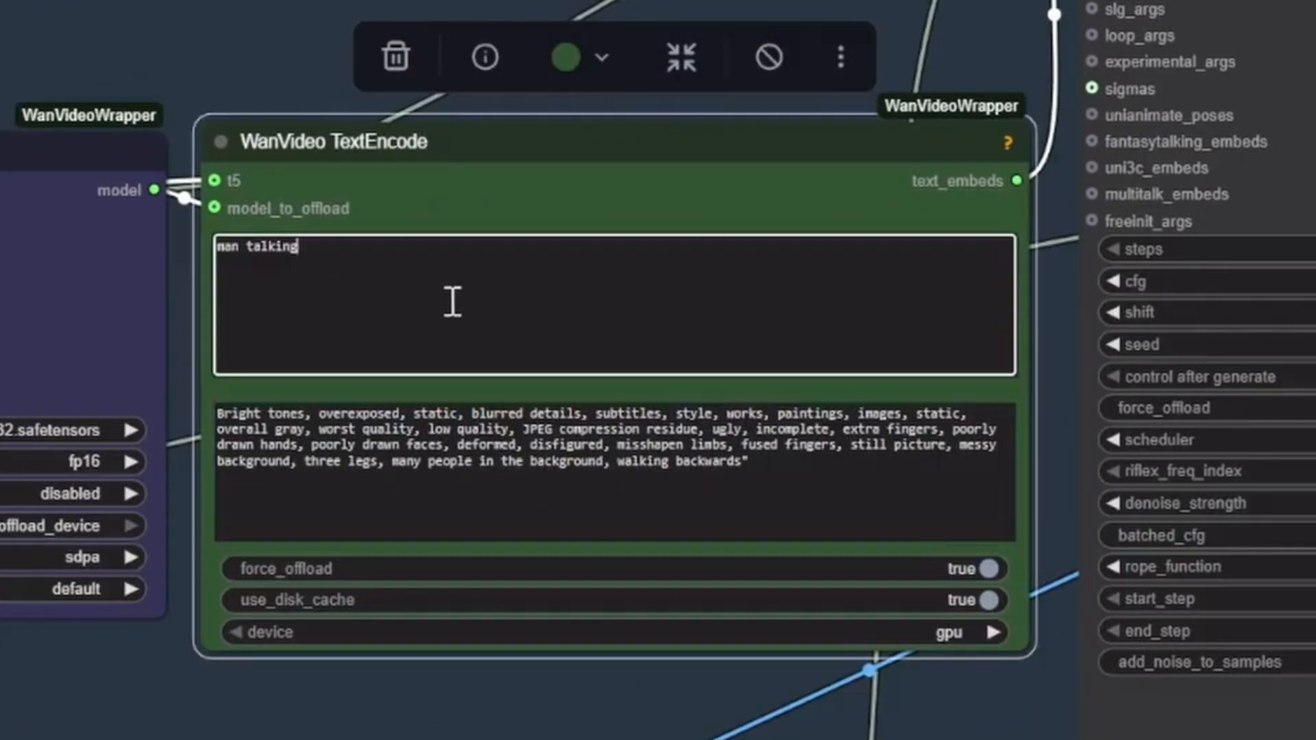
Step: Review the WanVideo Sampler settings, including the seed and its control after generate options
{"action": "left_click_drag", "start_coordinate": [222, 179], "coordinate": [185, 170]}
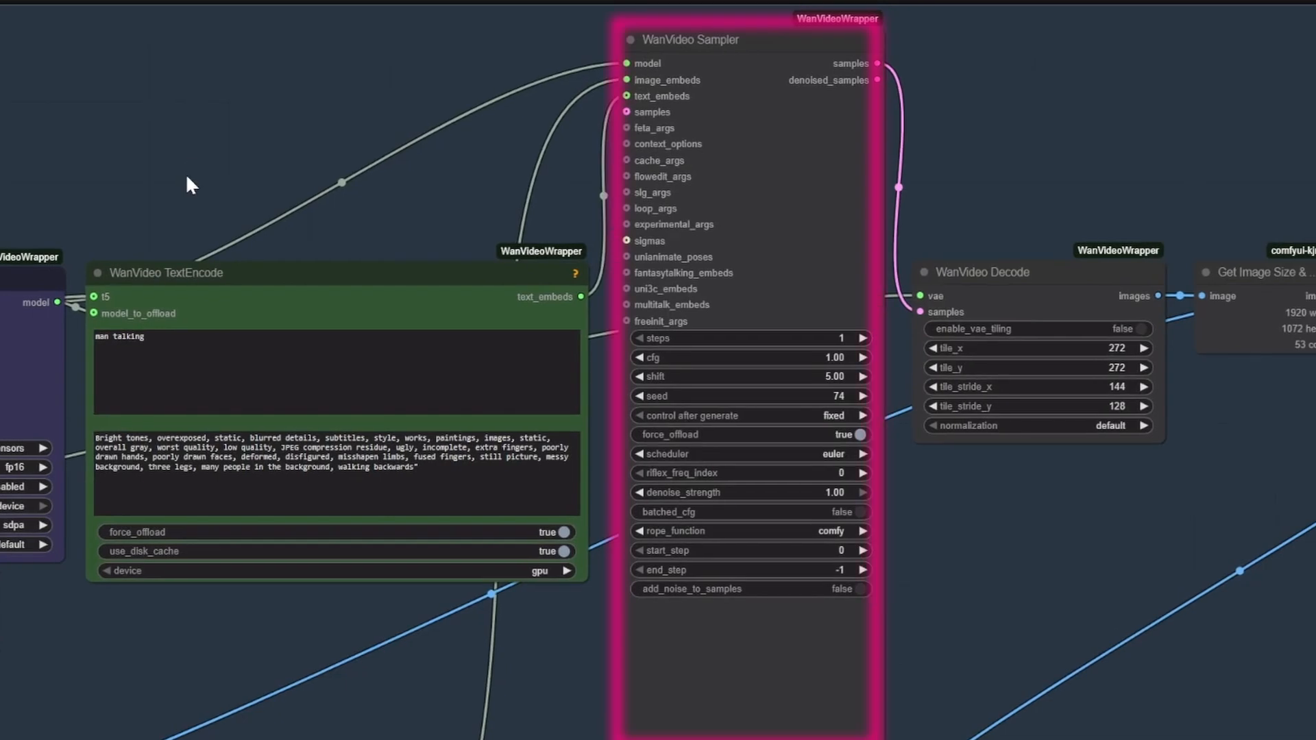
{"action": "left_click_drag", "start_coordinate": [361, 89], "coordinate": [323, 91]}
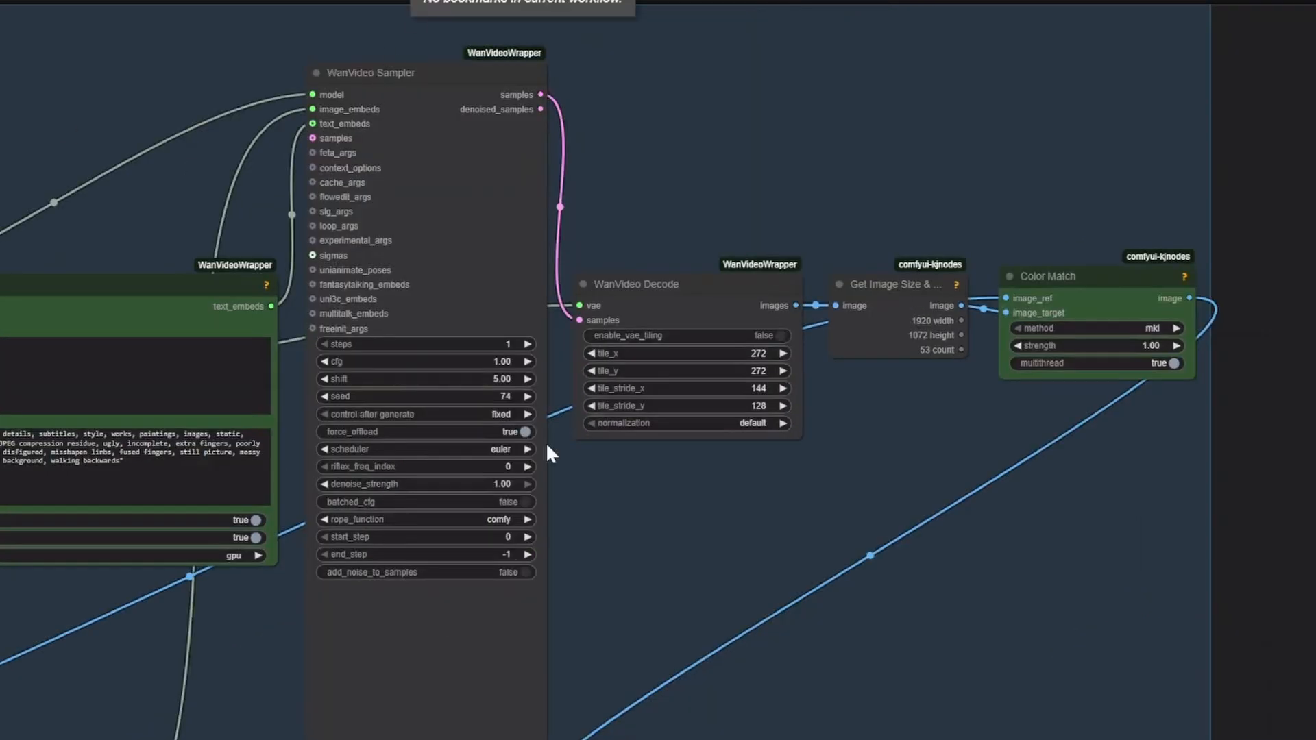
{"action": "scroll", "coordinate": [549, 444], "scroll_direction": "up", "scroll_amount": 10}
{"action": "left_click_drag", "start_coordinate": [597, 502], "coordinate": [807, 599]}
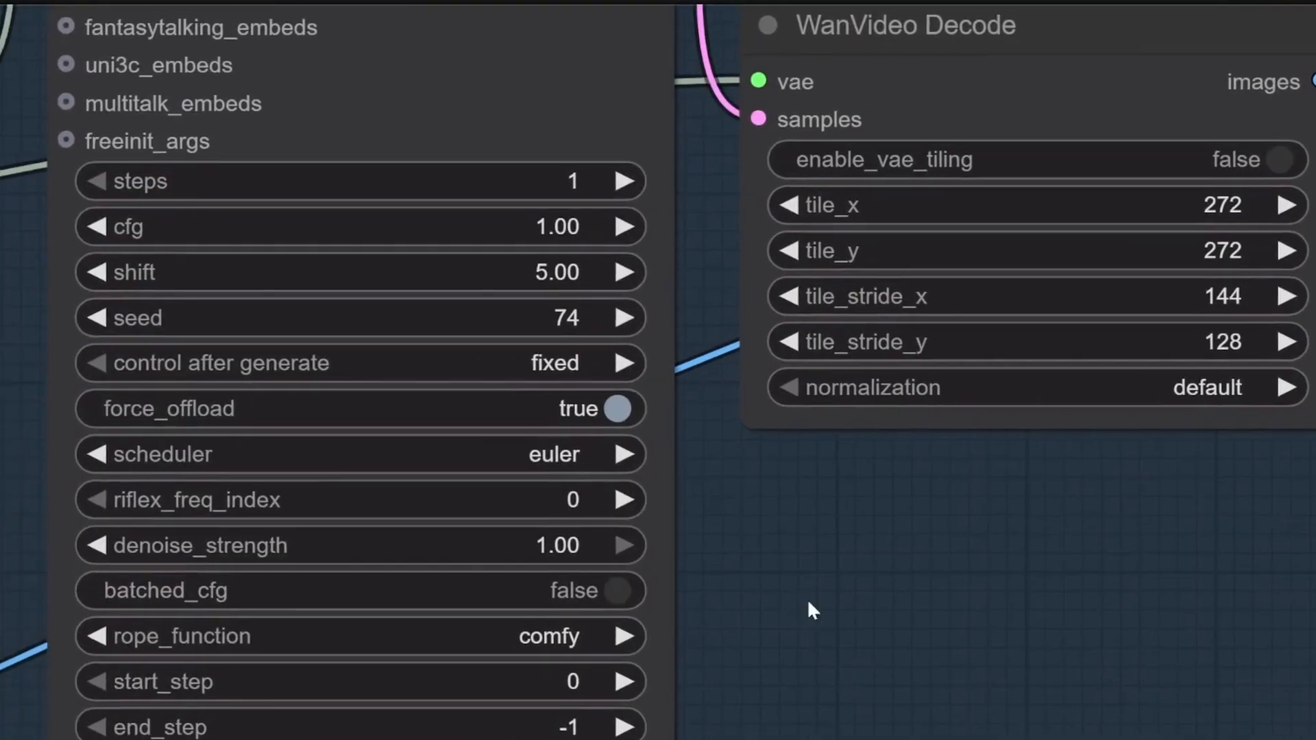
{"action": "scroll", "coordinate": [823, 614], "scroll_direction": "down", "scroll_amount": 1}
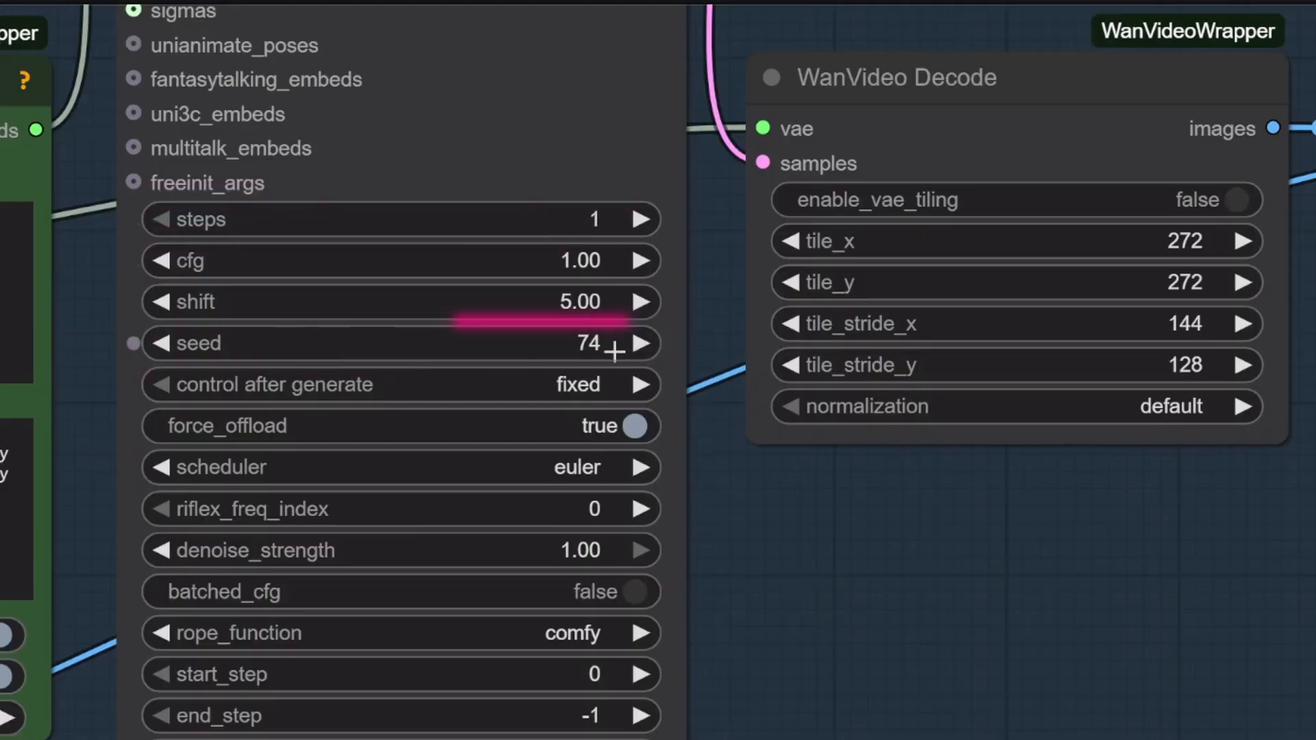
{"action": "left_click", "coordinate": [561, 394]}
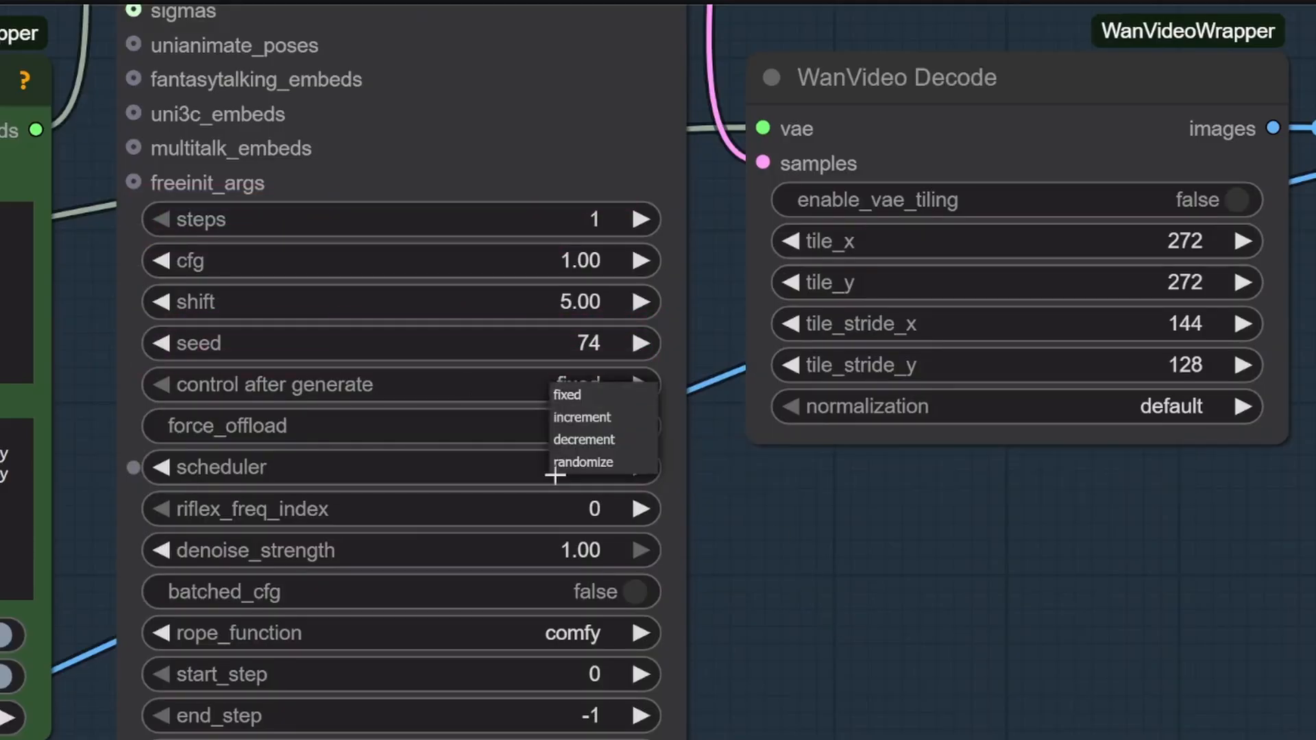
{"action": "left_click", "coordinate": [632, 462]}
{"action": "left_click", "coordinate": [549, 388]}
{"action": "left_click", "coordinate": [602, 399]}
{"action": "left_click_drag", "start_coordinate": [809, 575], "coordinate": [776, 570]}
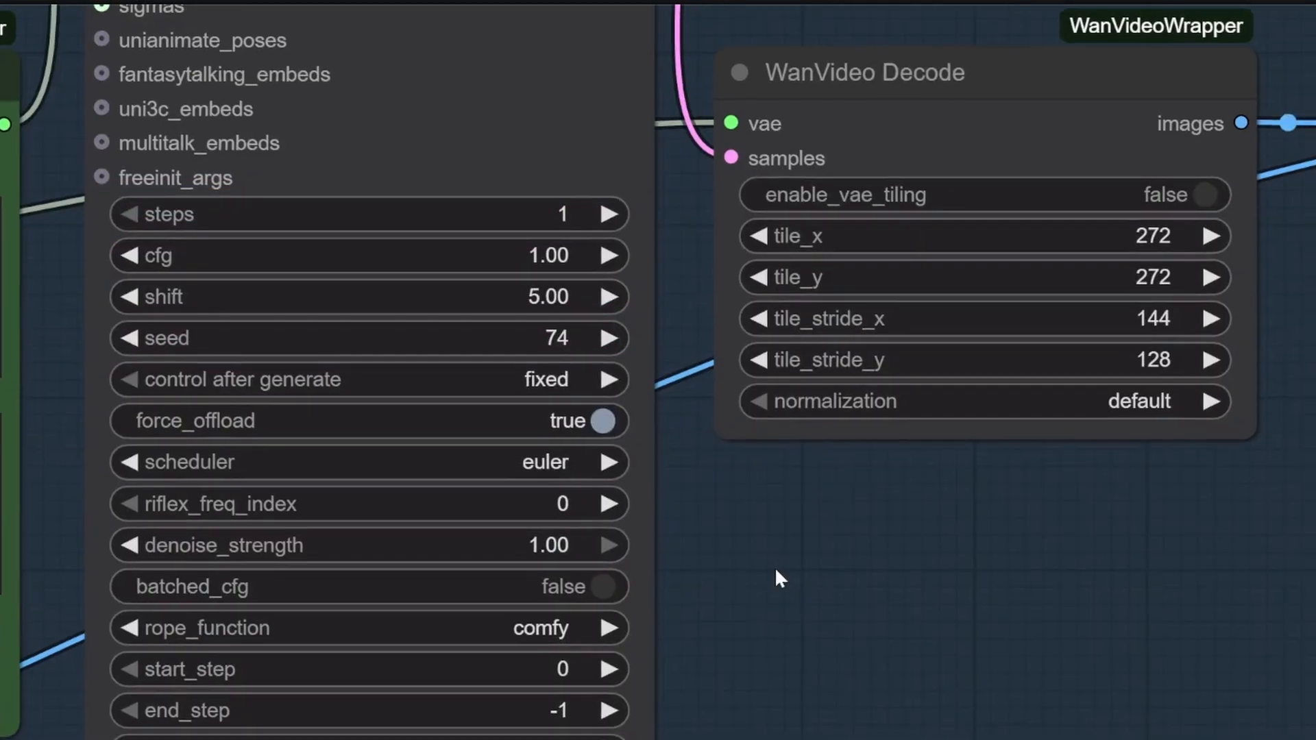
Step: Examine the WanVideo Decode tiling settings and the Color Match node that follows it
{"action": "scroll", "coordinate": [753, 564], "scroll_direction": "down", "scroll_amount": 2}
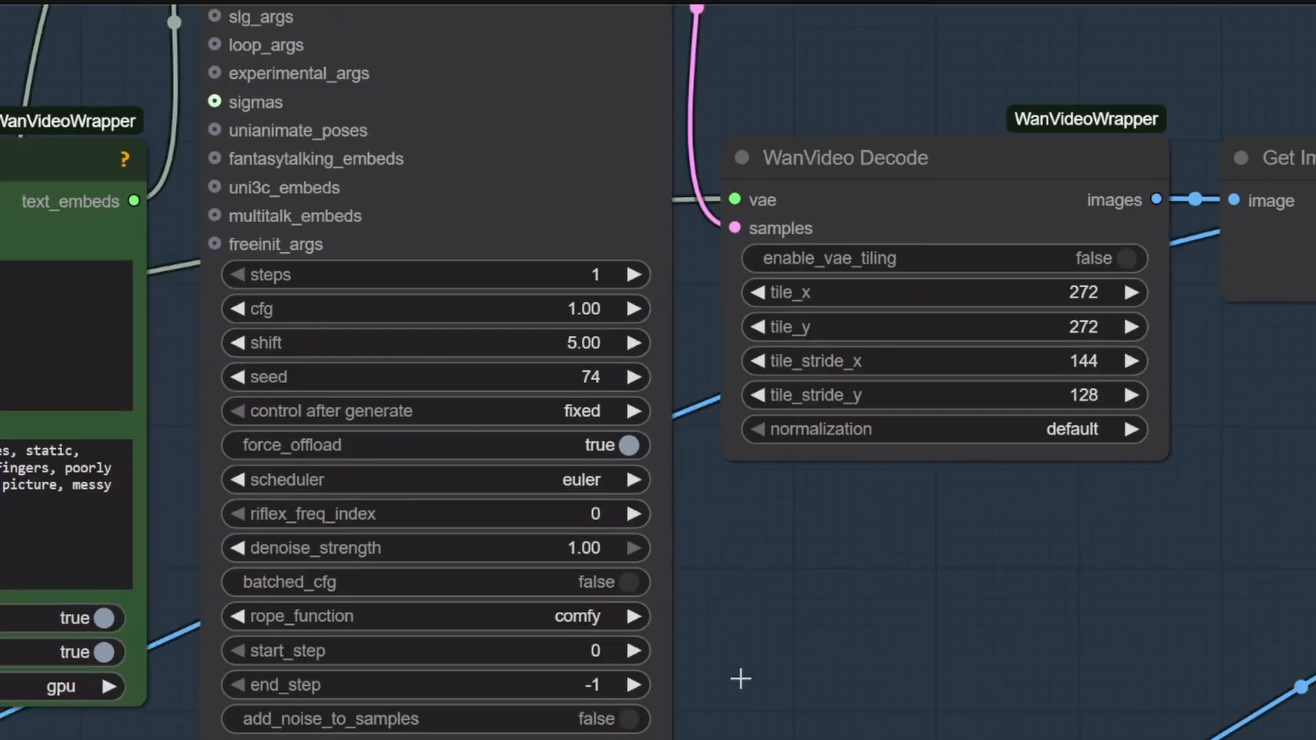
{"action": "left_click_drag", "start_coordinate": [815, 660], "coordinate": [302, 696]}
{"action": "scroll", "coordinate": [445, 617], "scroll_direction": "down", "scroll_amount": 3}
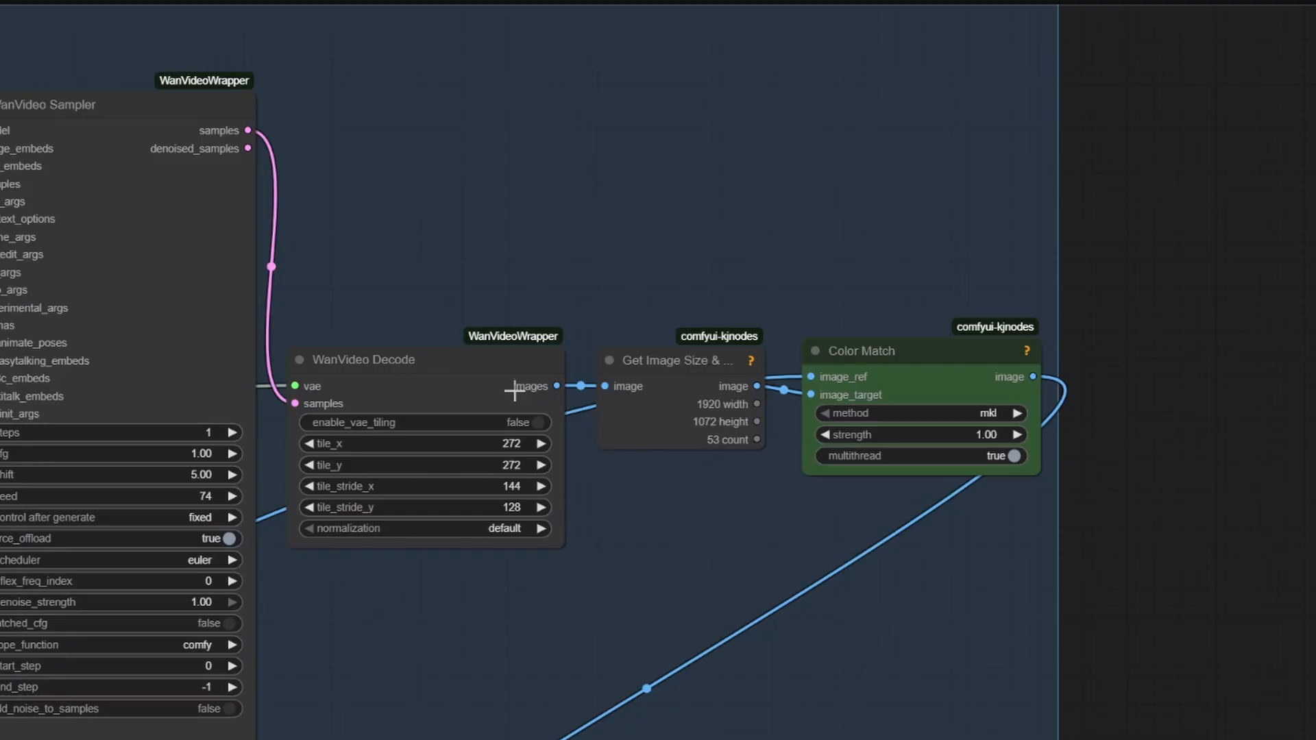
{"action": "scroll", "coordinate": [429, 652], "scroll_direction": "up", "scroll_amount": 3}
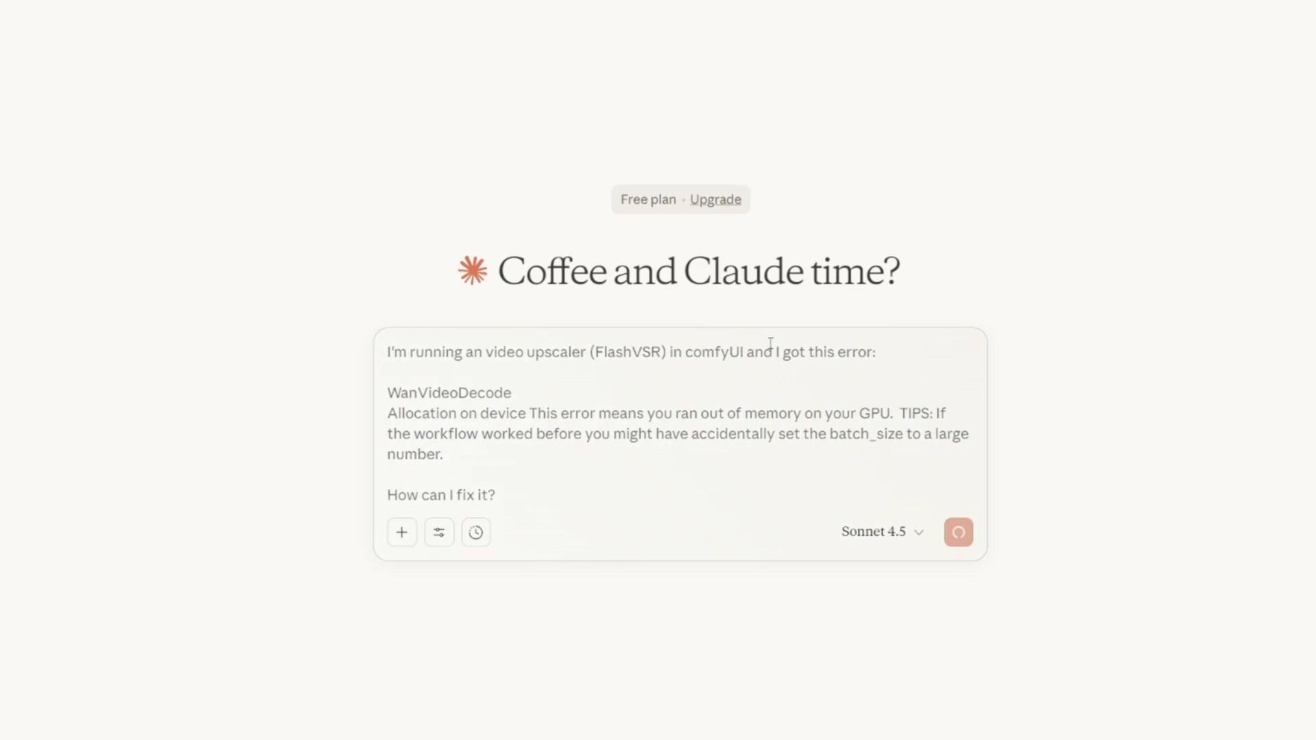
Step: Ask Claude how to fix the WanVideoDecode out-of-memory error in FlashVSR and read through the suggested fixes
{"action": "key", "text": "Return"}
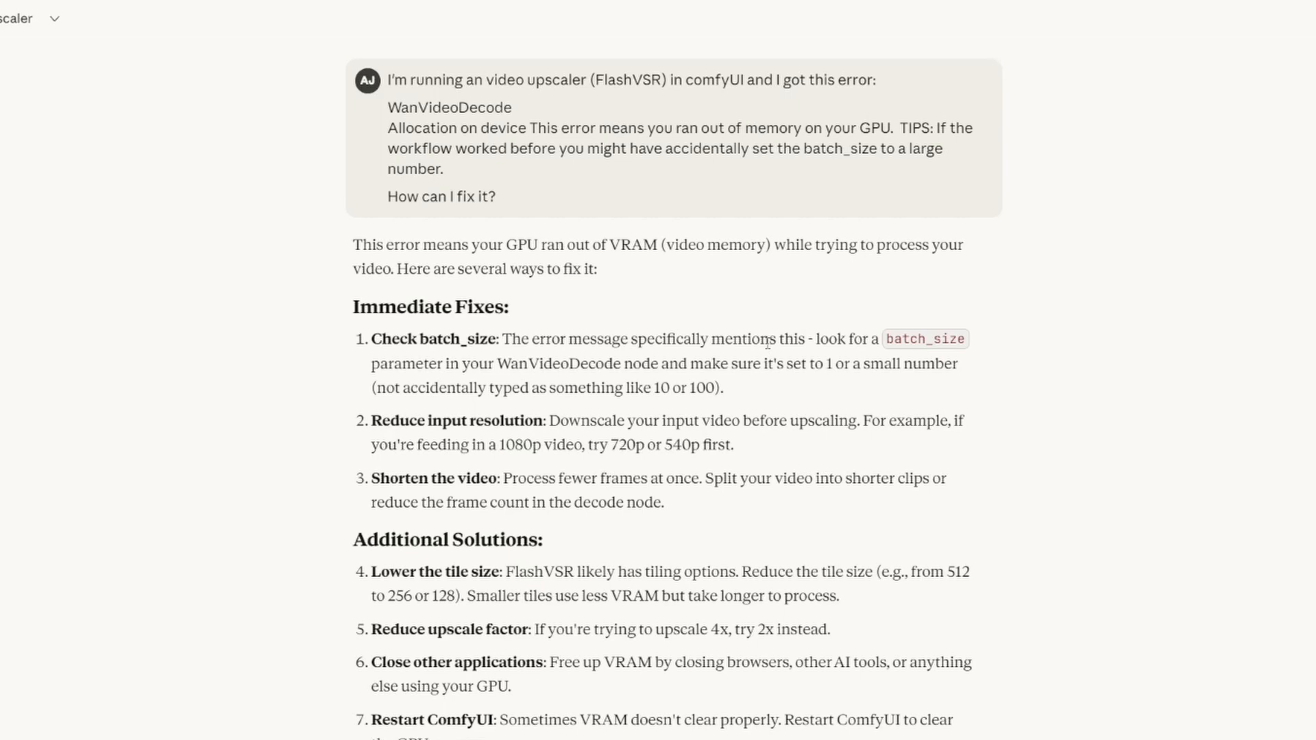
{"action": "scroll", "coordinate": [550, 538], "scroll_direction": "down", "scroll_amount": 1}
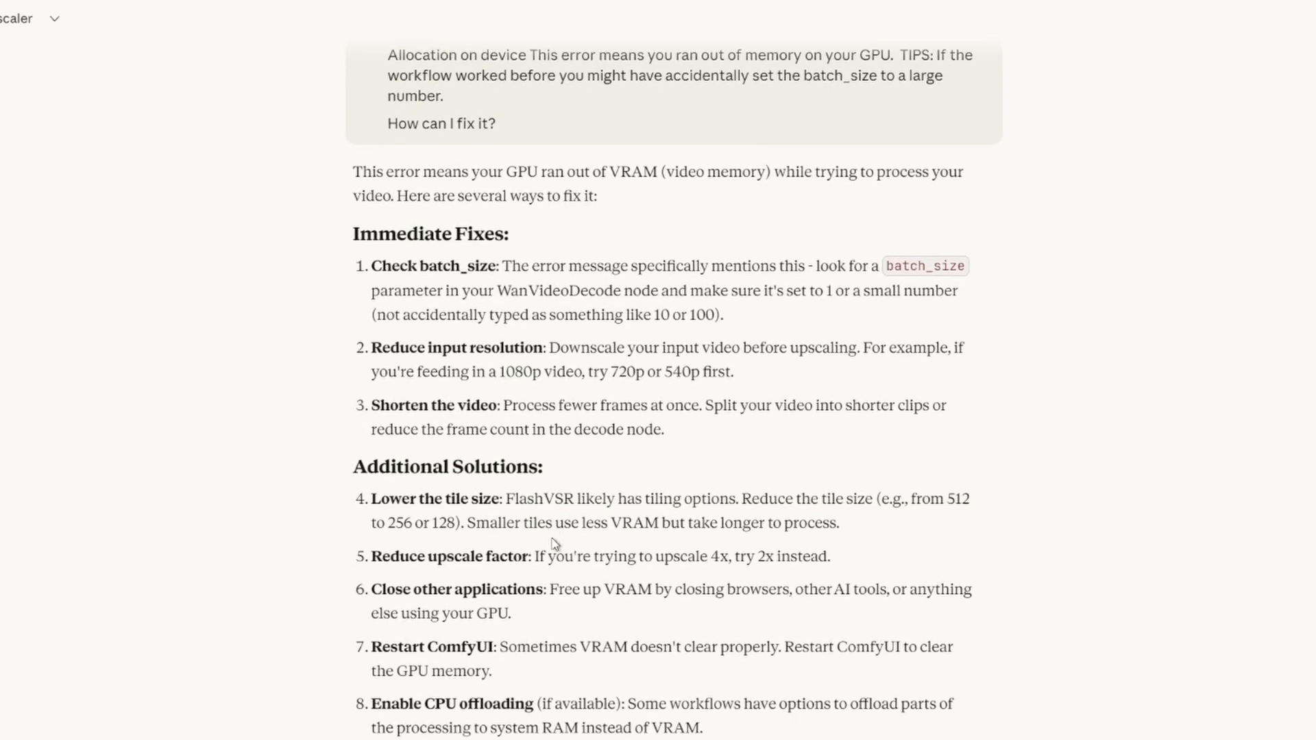
{"action": "scroll", "coordinate": [571, 579], "scroll_direction": "down", "scroll_amount": 2}
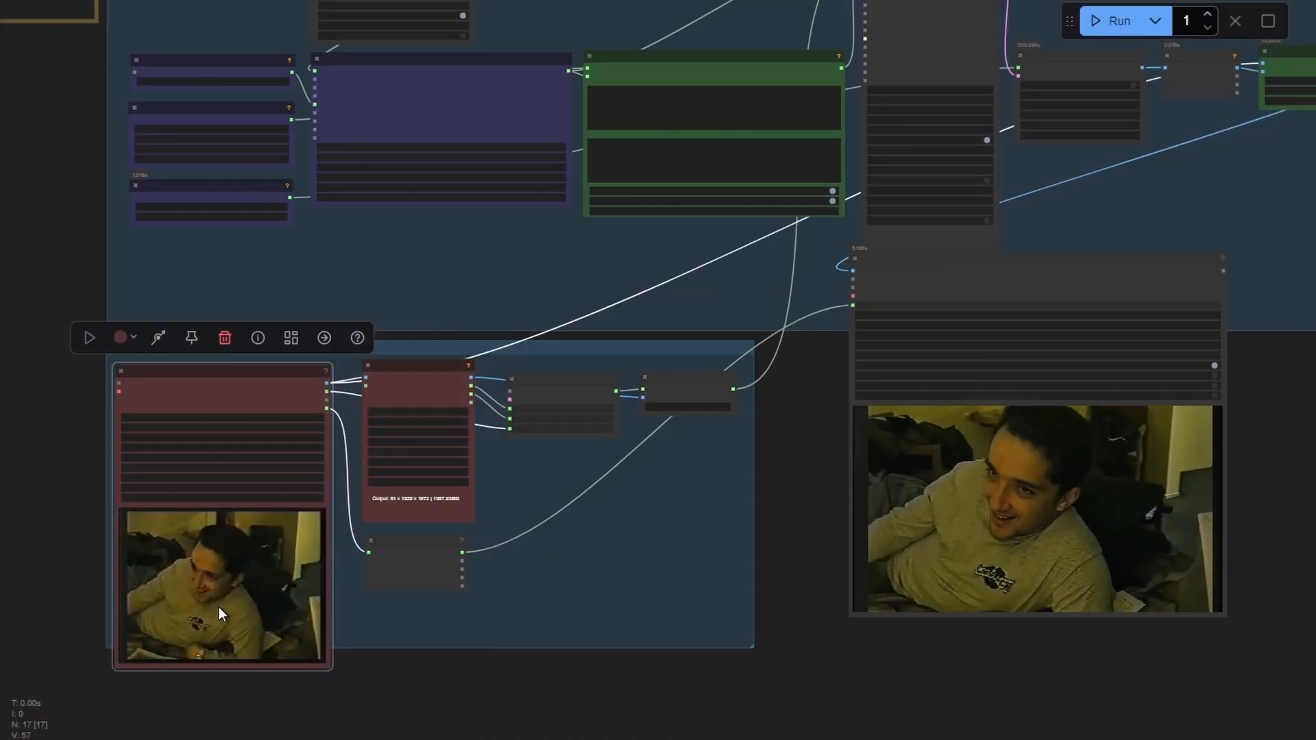
{"action": "scroll", "coordinate": [220, 607], "scroll_direction": "up", "scroll_amount": 5}
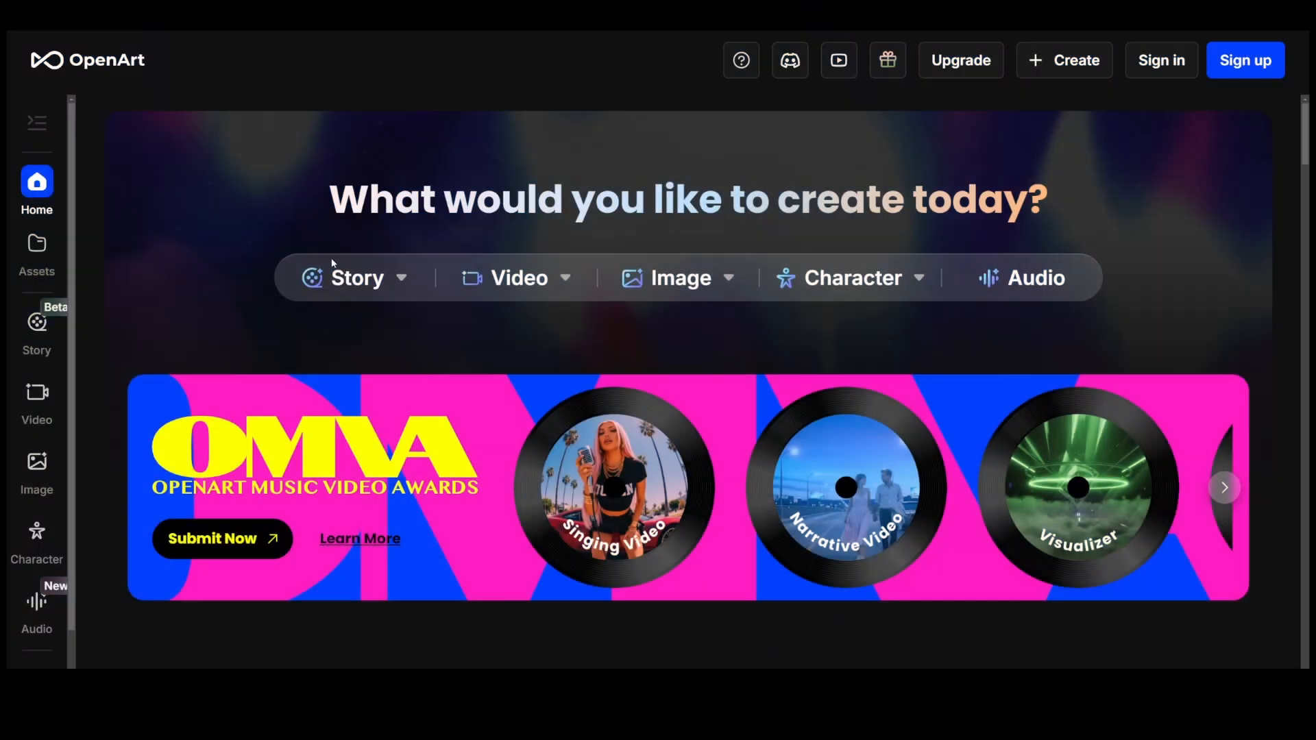
Step: Find the AI Tools section on the OpenArt home page and open Video Upscale
{"action": "scroll", "coordinate": [629, 326], "scroll_direction": "down", "scroll_amount": 3}
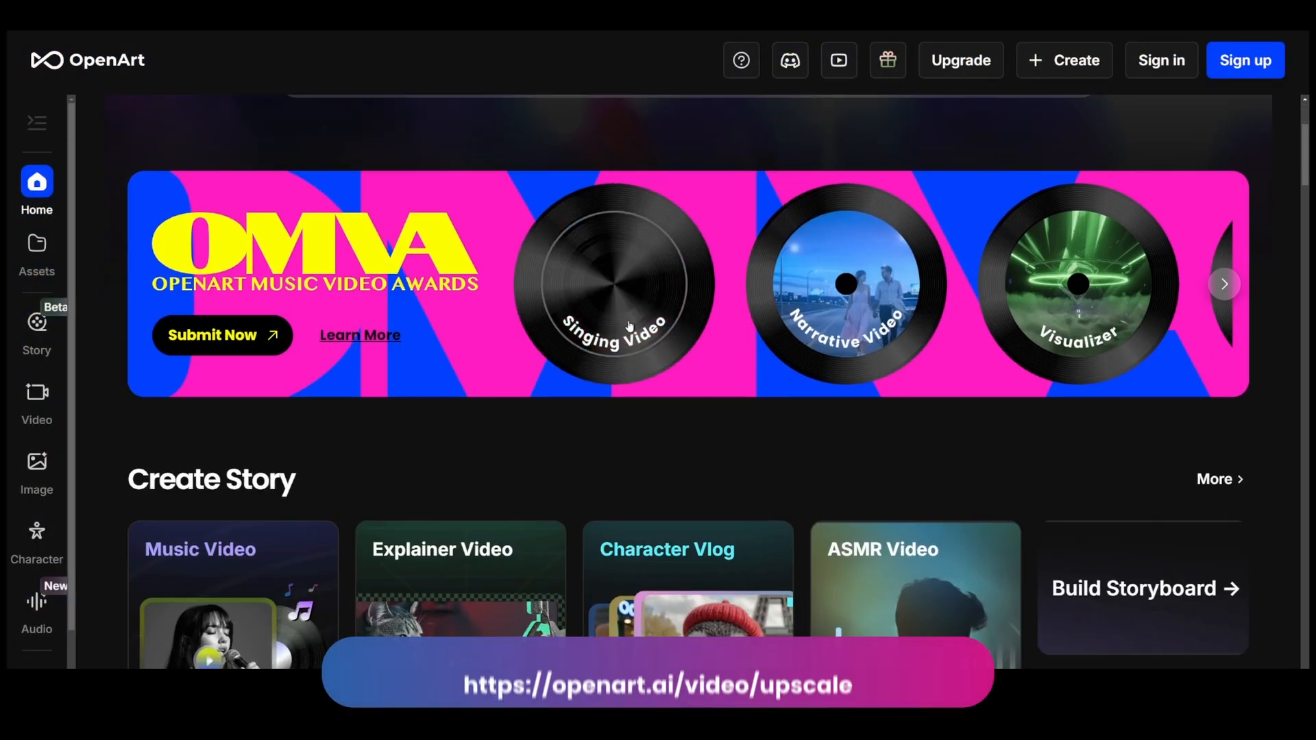
{"action": "scroll", "coordinate": [630, 325], "scroll_direction": "down", "scroll_amount": 9}
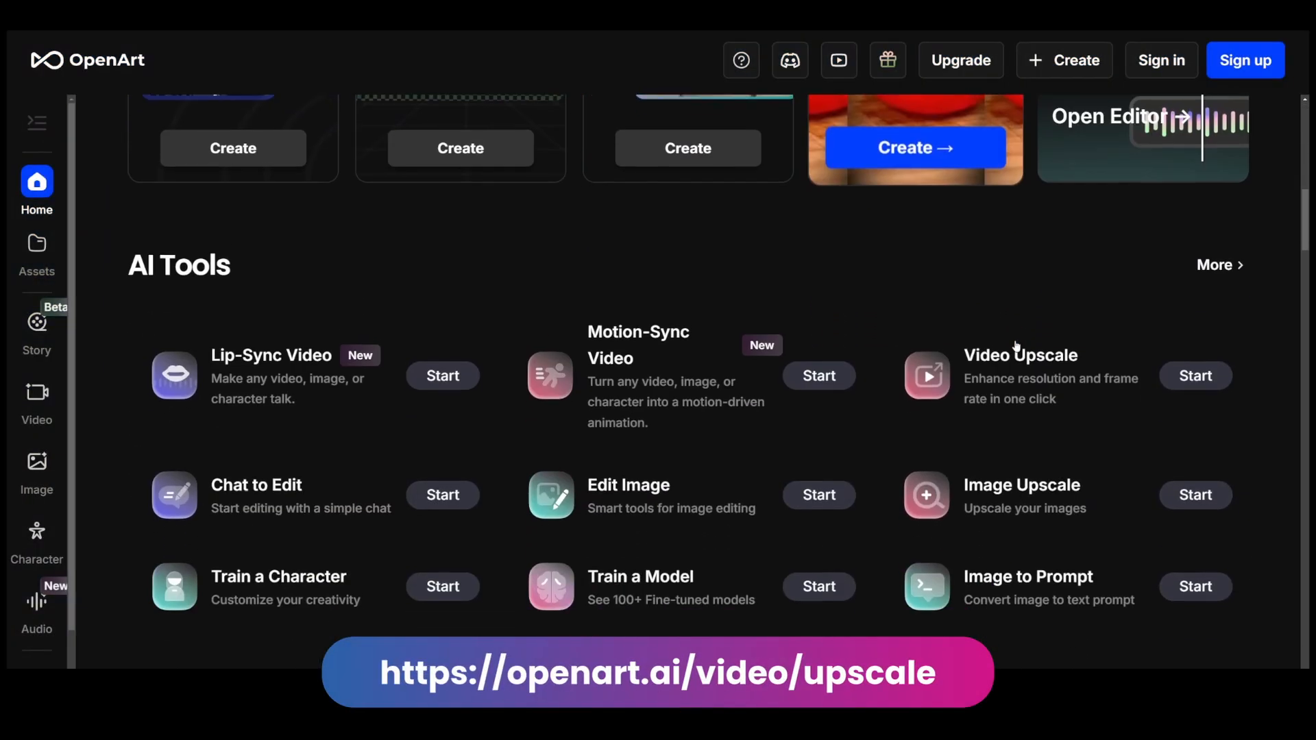
{"action": "scroll", "coordinate": [1017, 345], "scroll_direction": "down", "scroll_amount": 1}
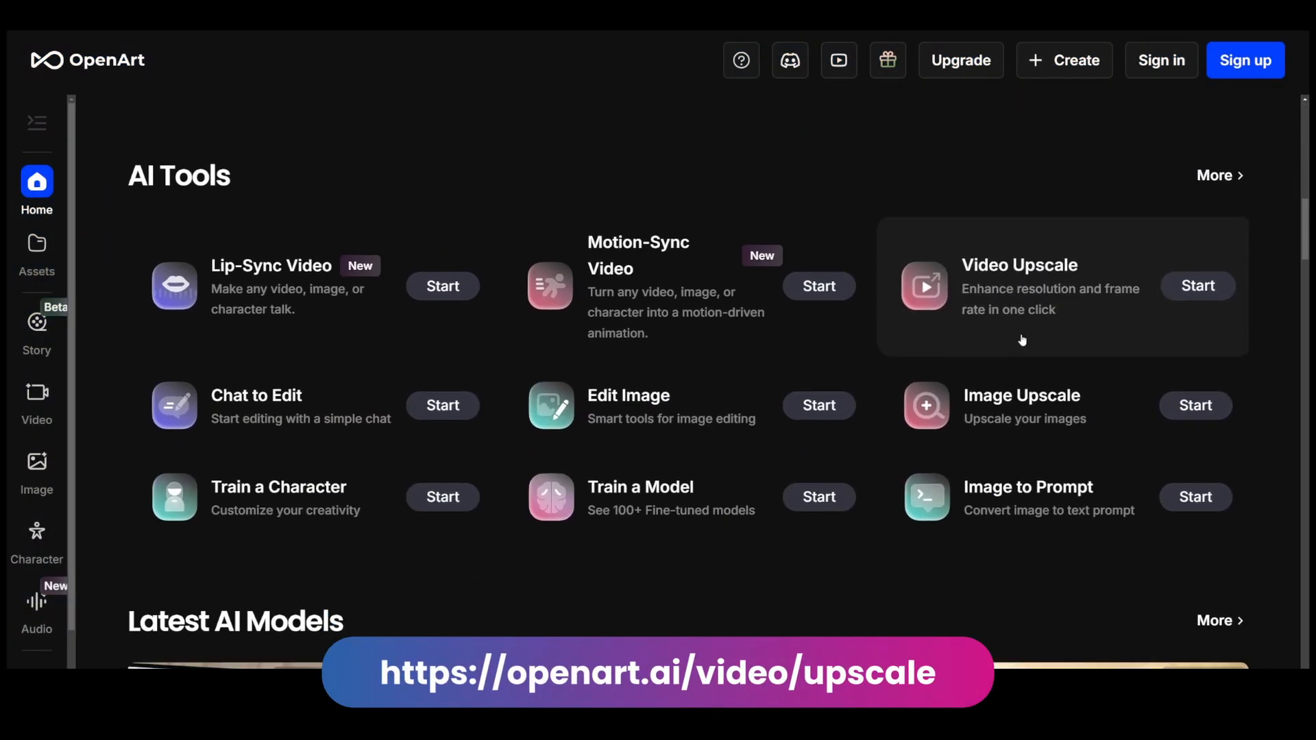
{"action": "left_click", "coordinate": [1037, 280]}
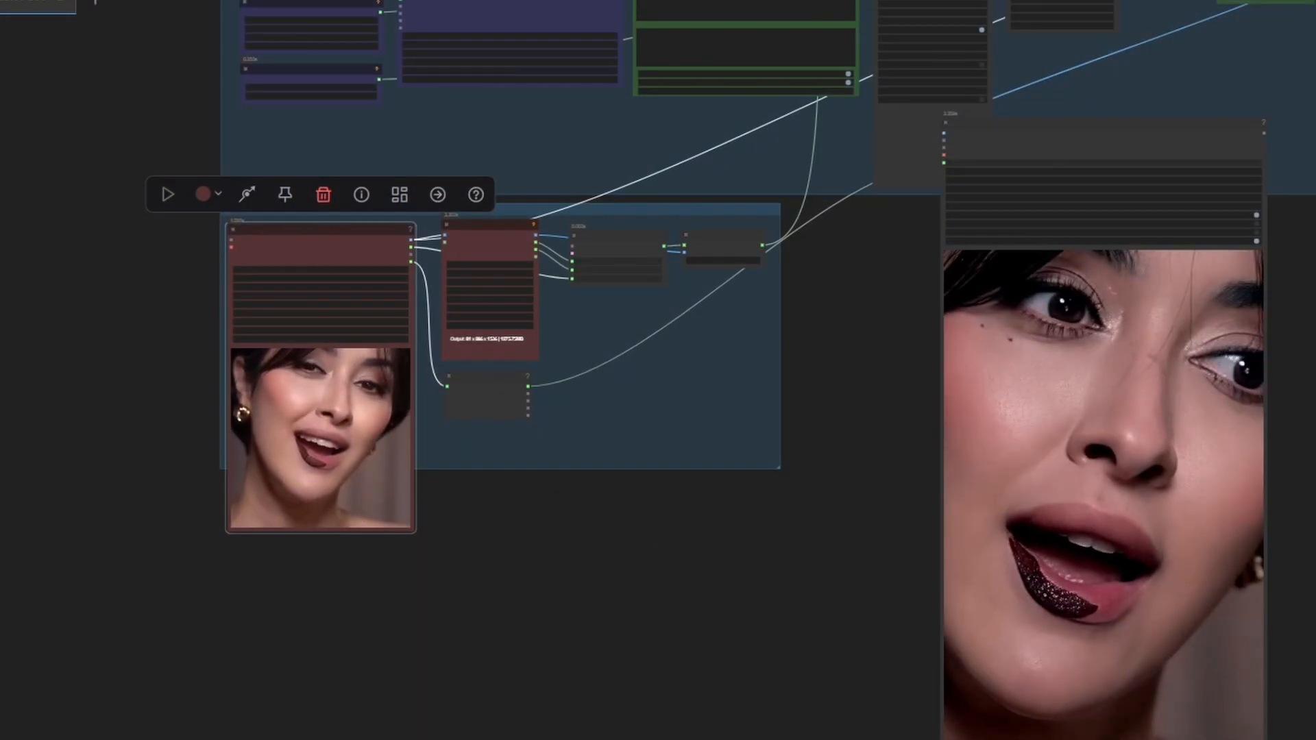
Step: Move the Load Video node in ComfyUI beside the output video node and compare the source and upscaled previews
{"action": "left_click_drag", "start_coordinate": [322, 229], "coordinate": [838, 118]}
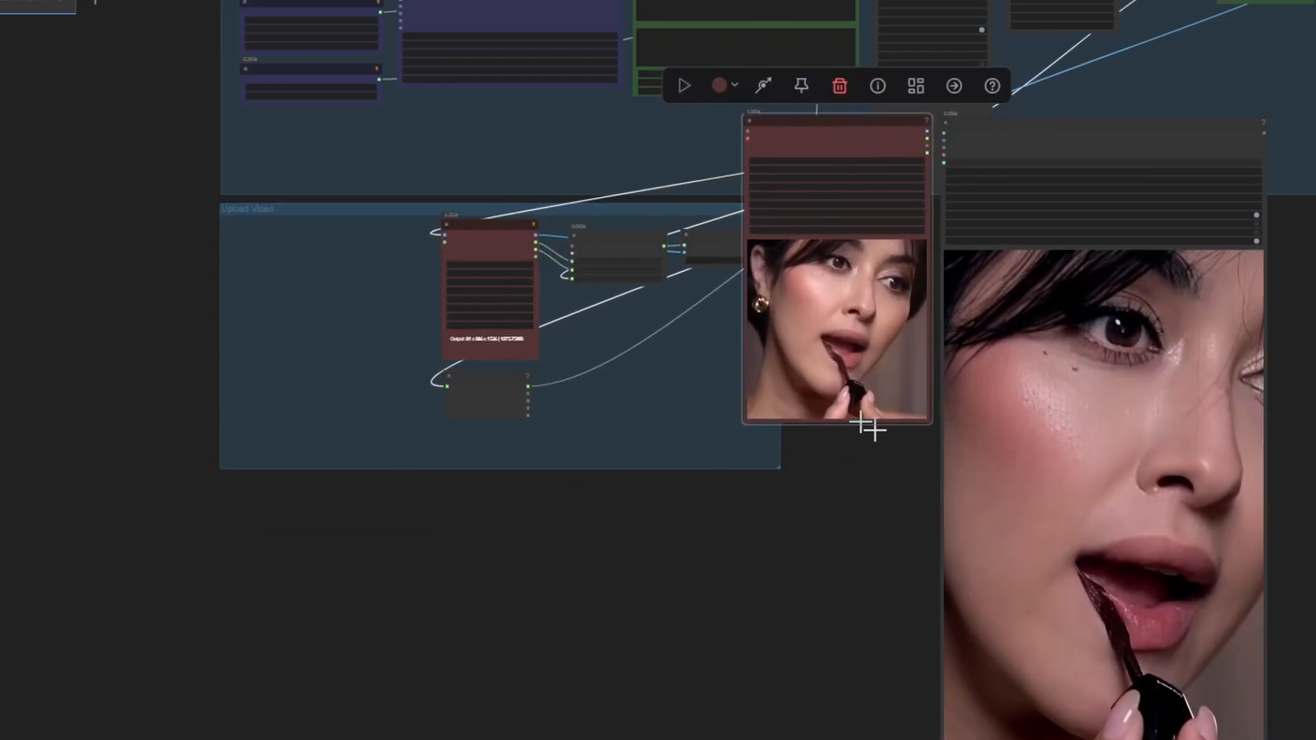
{"action": "scroll", "coordinate": [1069, 476], "scroll_direction": "up", "scroll_amount": 3}
{"action": "scroll", "coordinate": [1123, 511], "scroll_direction": "down", "scroll_amount": 2}
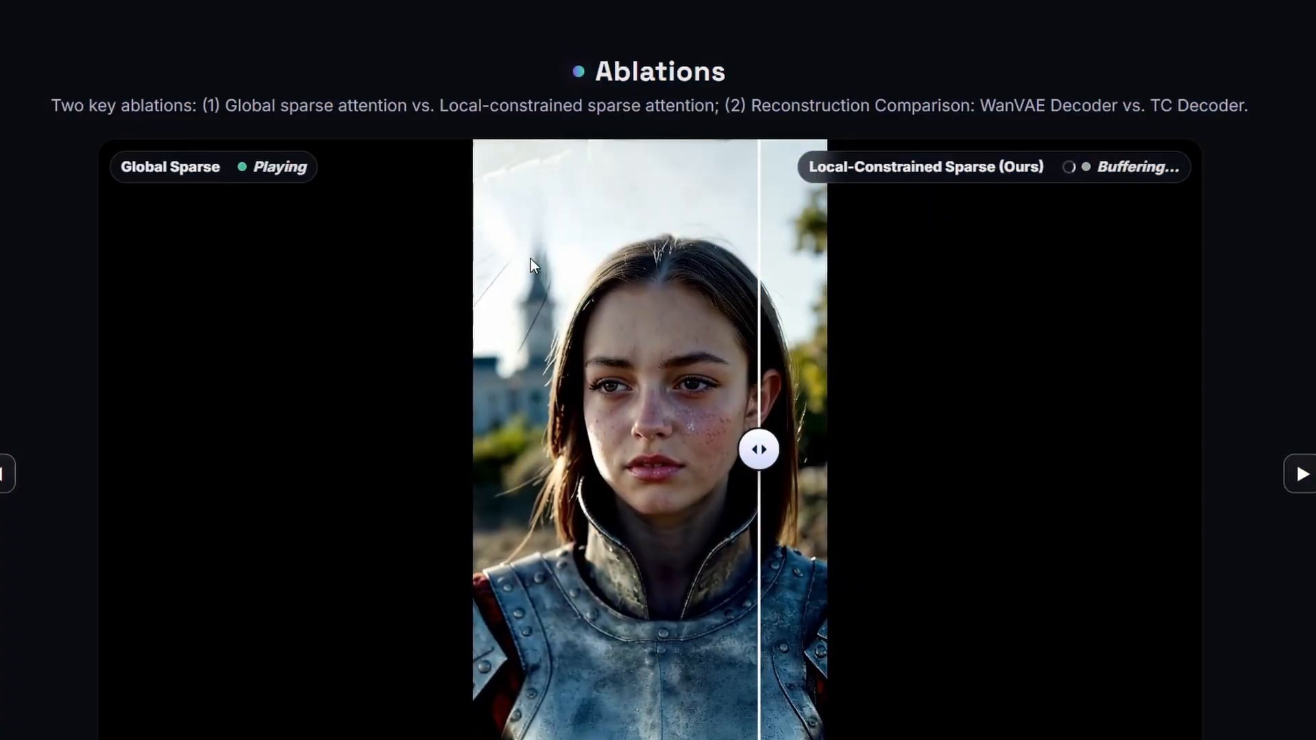
Step: In the project page's Ablations section, compare Global Sparse with Local-Constrained Sparse, and WanVAE Decoder with TC Decoder, using the comparison sliders
{"action": "left_click_drag", "start_coordinate": [617, 459], "coordinate": [499, 471]}
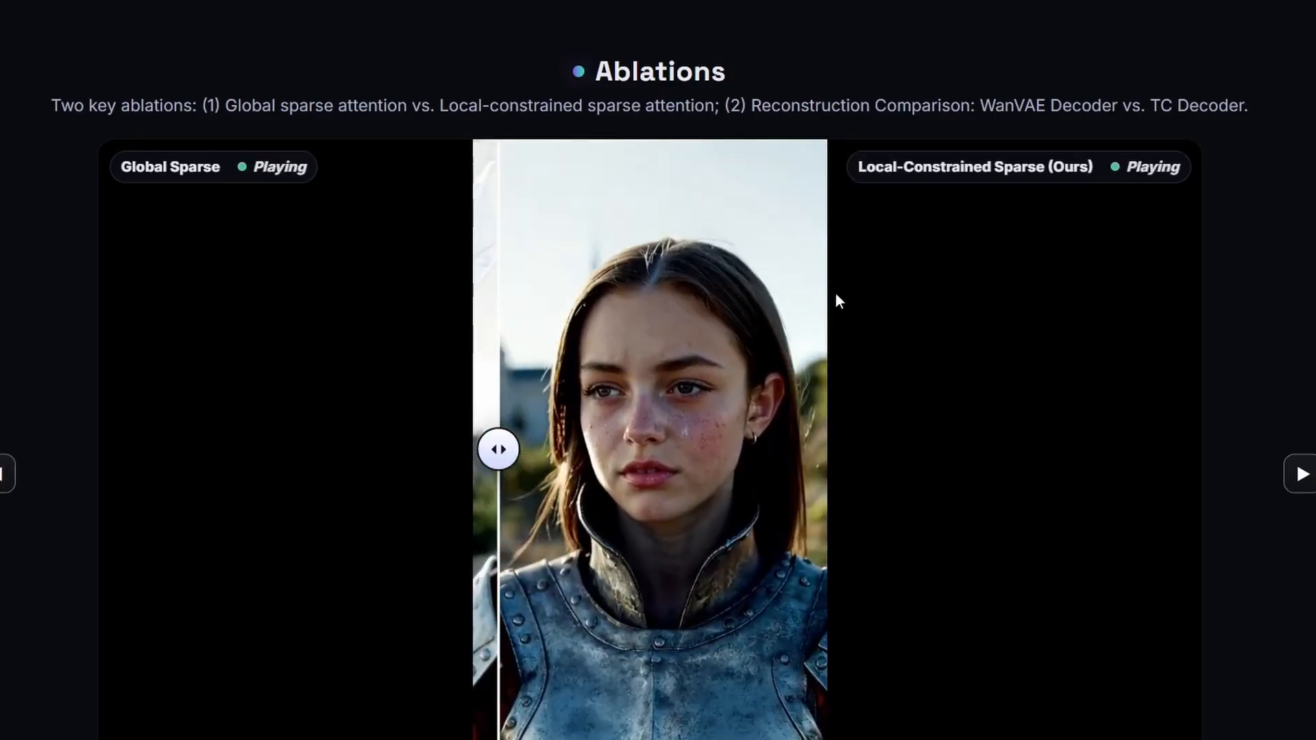
{"action": "scroll", "coordinate": [1022, 294], "scroll_direction": "down", "scroll_amount": 10}
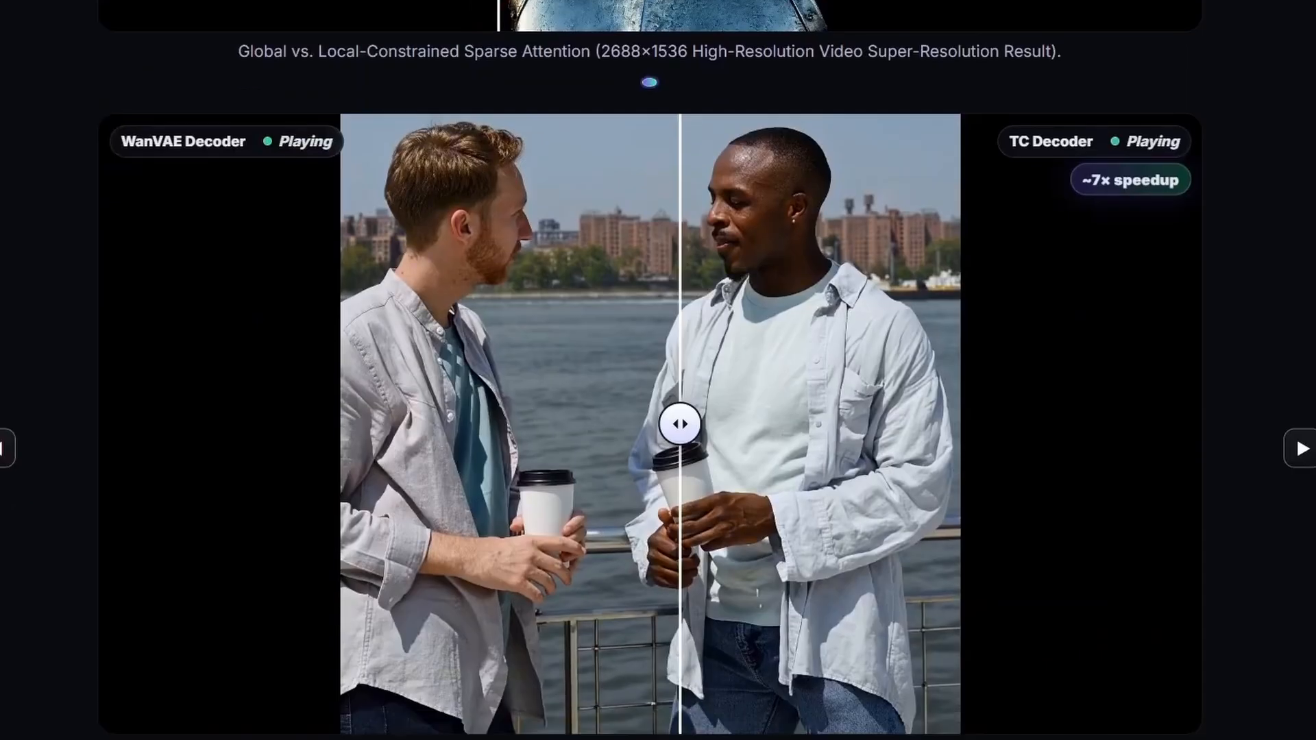
{"action": "scroll", "coordinate": [658, 370], "scroll_direction": "down", "scroll_amount": 1}
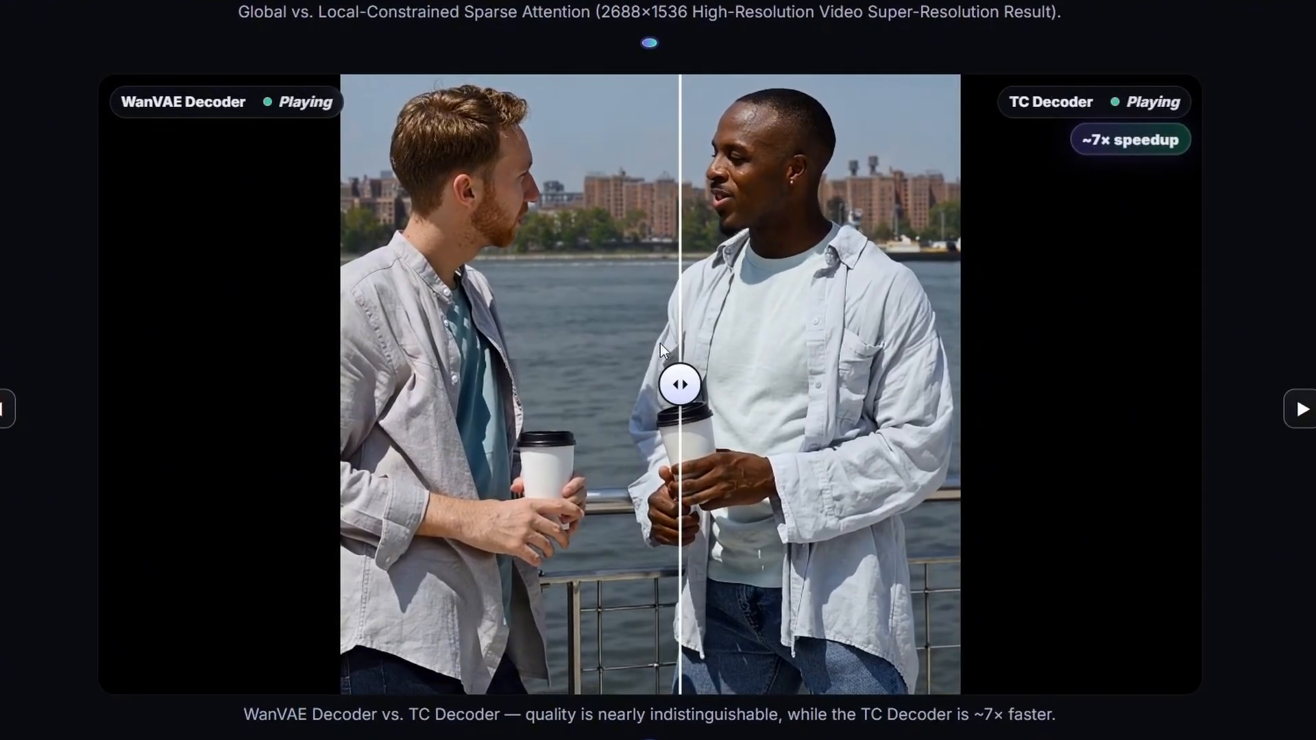
{"action": "left_click_drag", "start_coordinate": [680, 385], "coordinate": [360, 397]}
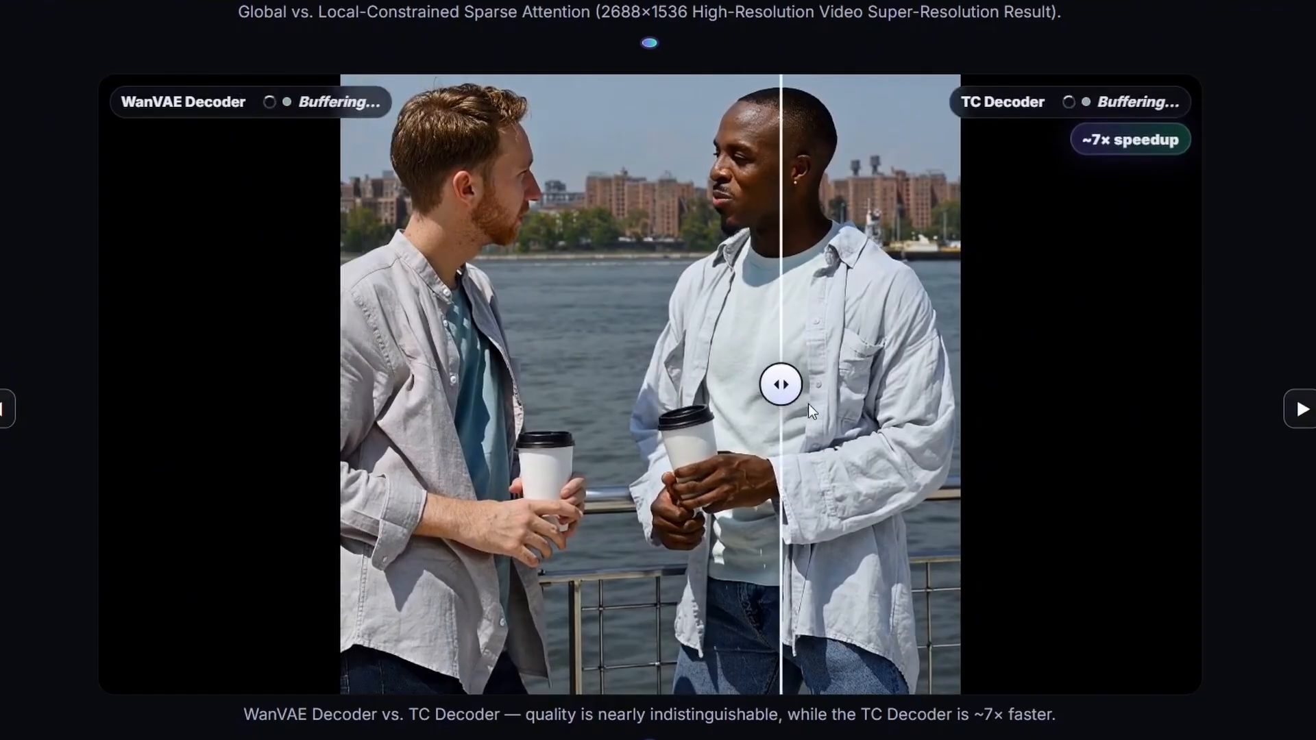
{"action": "left_click_drag", "start_coordinate": [619, 409], "coordinate": [395, 411]}
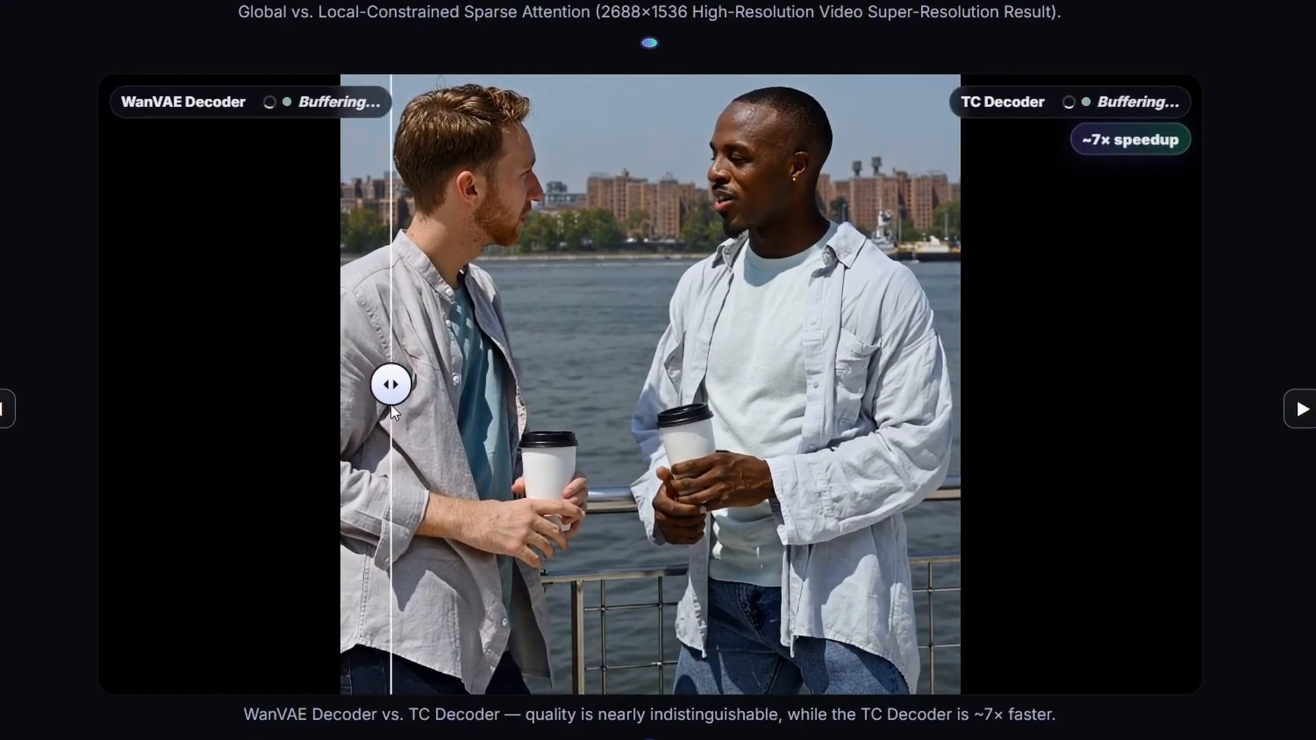
{"action": "left_click_drag", "start_coordinate": [850, 401], "coordinate": [380, 400]}
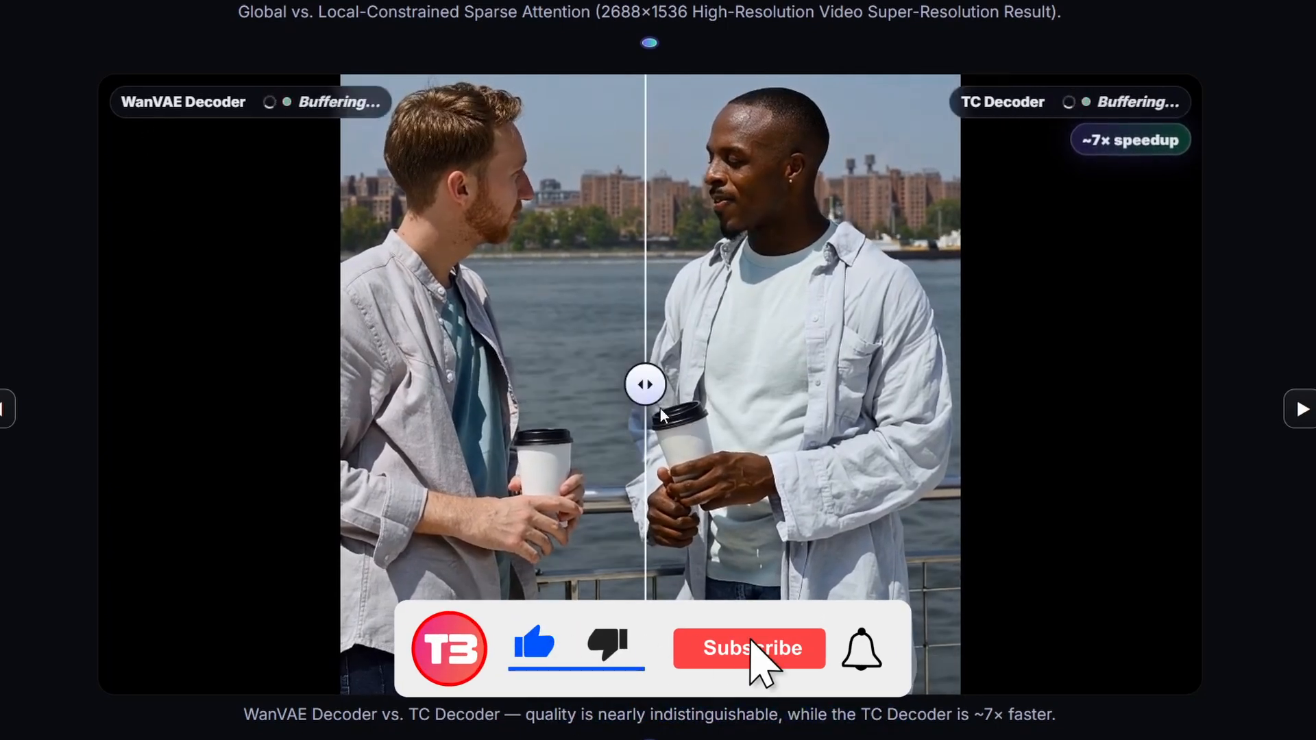
{"action": "left_click_drag", "start_coordinate": [500, 409], "coordinate": [698, 404]}
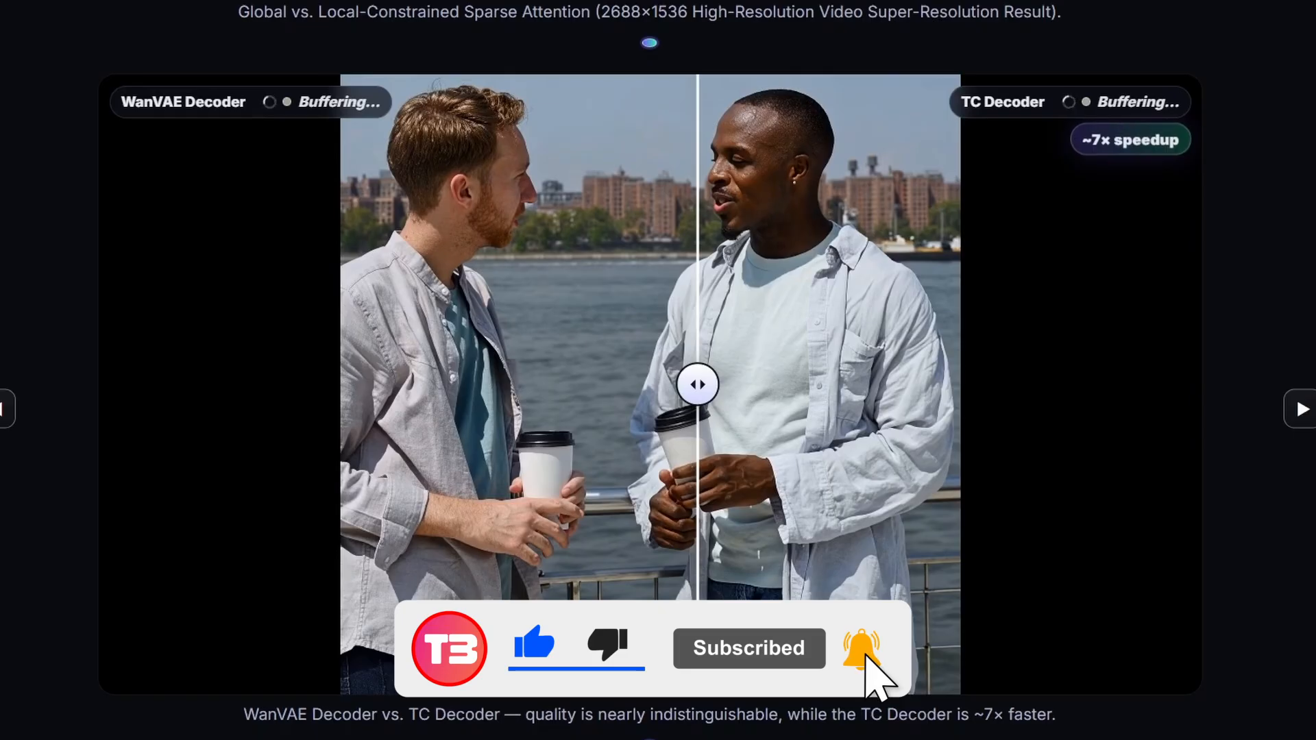